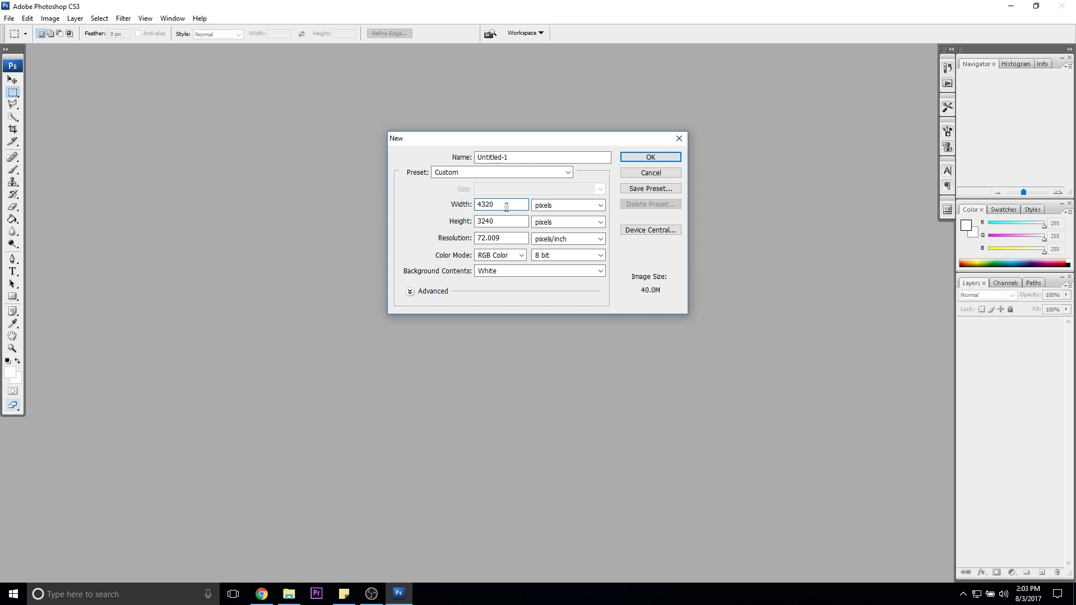
- Create a new document 4320 pixels wide and 3240 pixels high with a white background in RGB Color
{"action": "key", "text": "Tab"}
{"action": "left_click", "coordinate": [518, 223]}
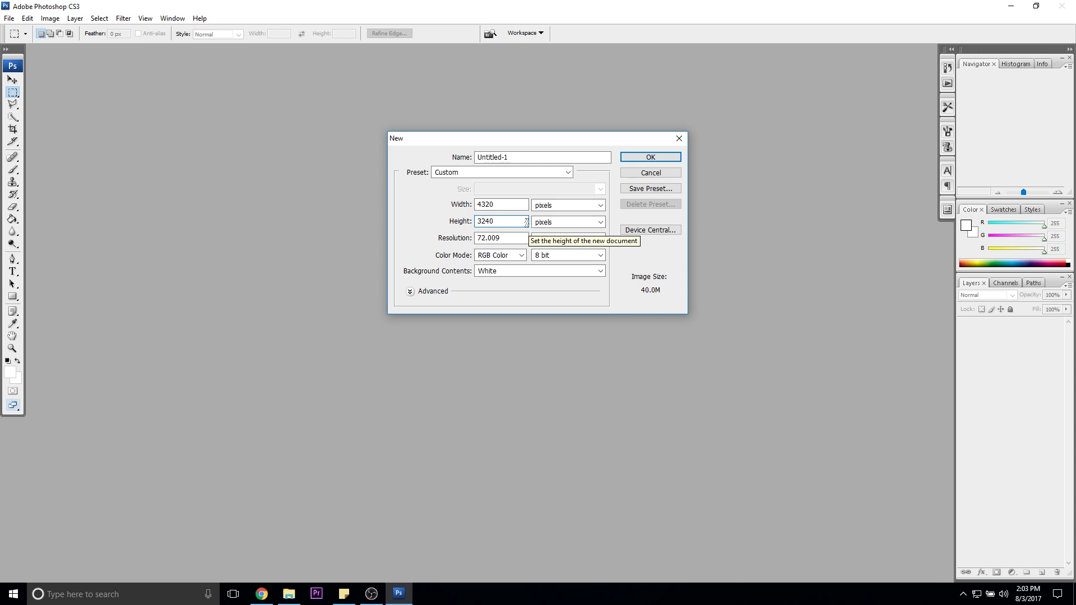
{"action": "left_click_drag", "start_coordinate": [508, 205], "coordinate": [481, 205]}
{"action": "left_click", "coordinate": [513, 206]}
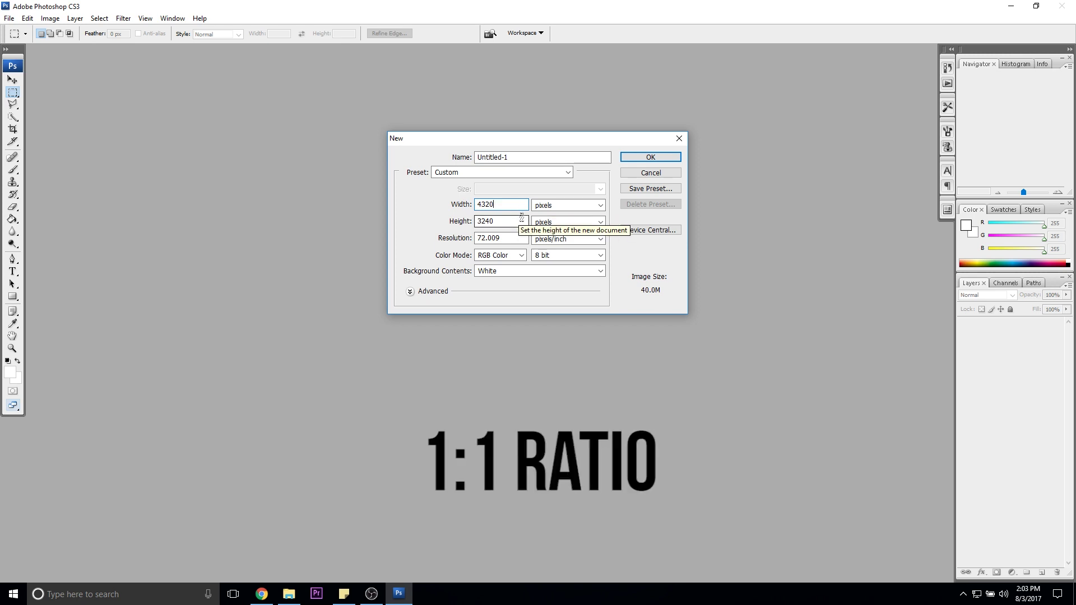
{"action": "left_click_drag", "start_coordinate": [509, 209], "coordinate": [483, 206]}
{"action": "left_click", "coordinate": [513, 207]}
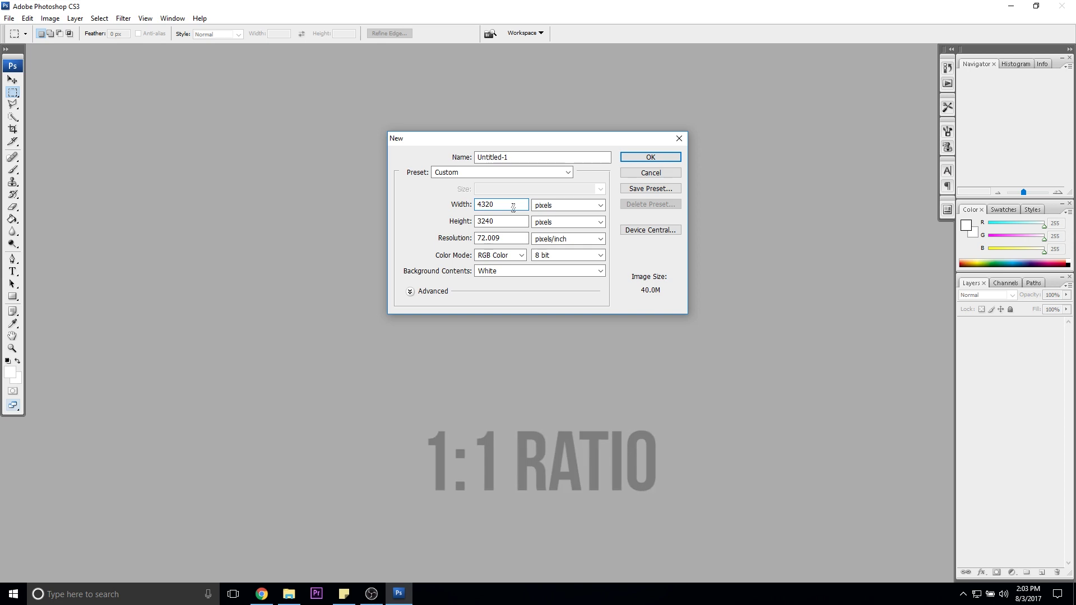
{"action": "left_click_drag", "start_coordinate": [503, 220], "coordinate": [471, 222]}
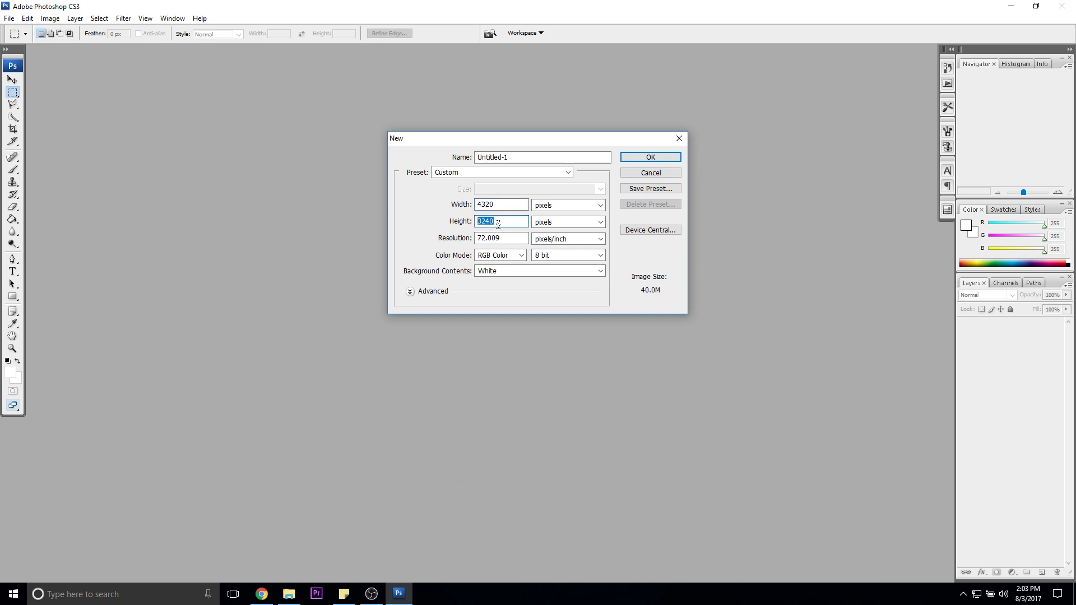
{"action": "left_click", "coordinate": [639, 158]}
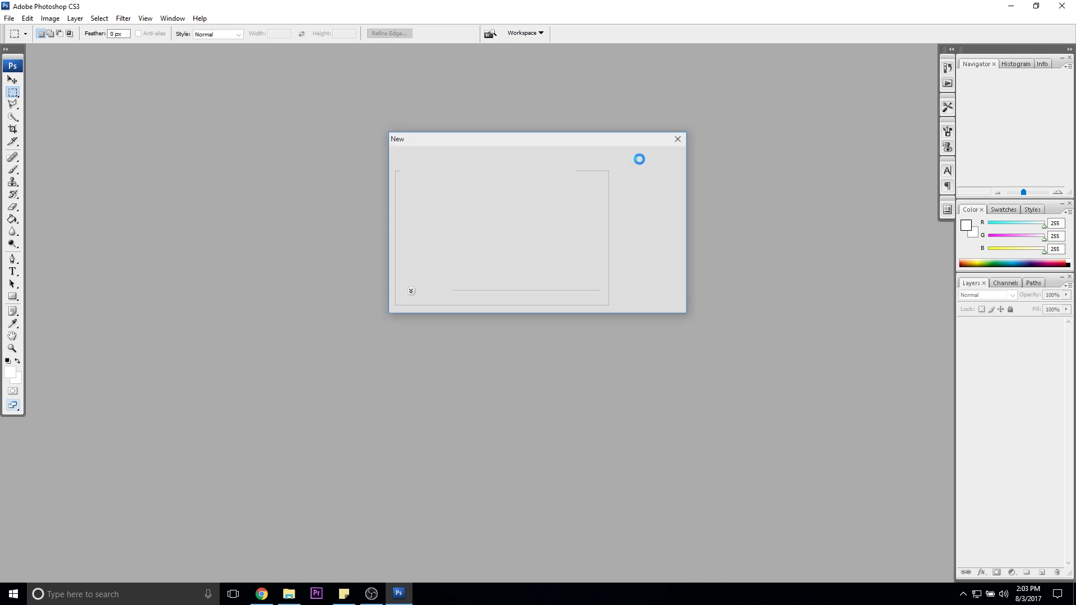
{"action": "left_click", "coordinate": [616, 56]}
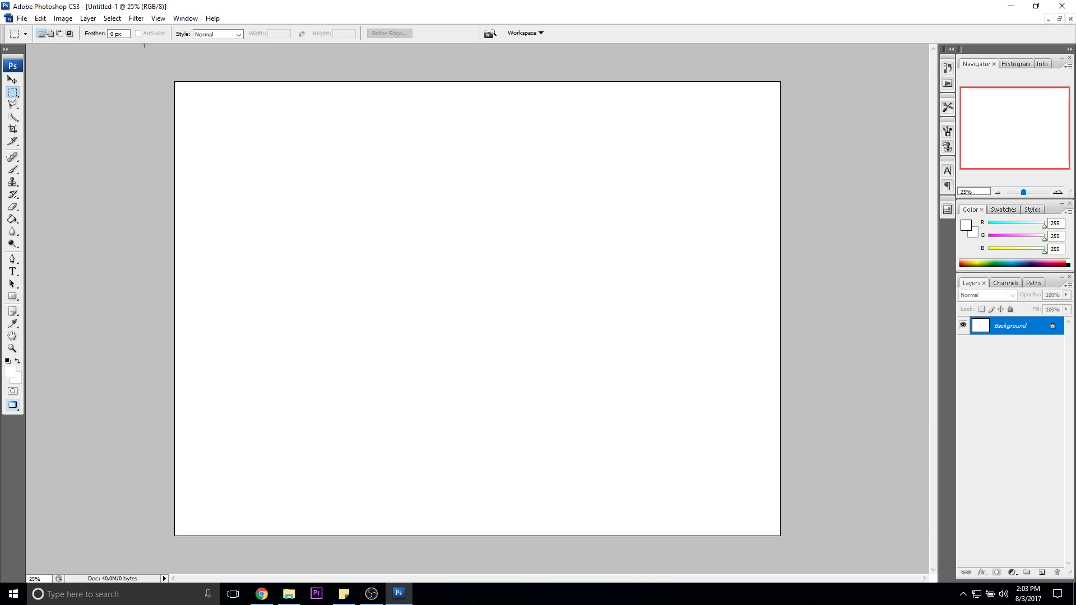
- Show the rulers and add a vertical guide at 0 in along the canvas's left edge
{"action": "left_click", "coordinate": [158, 19]}
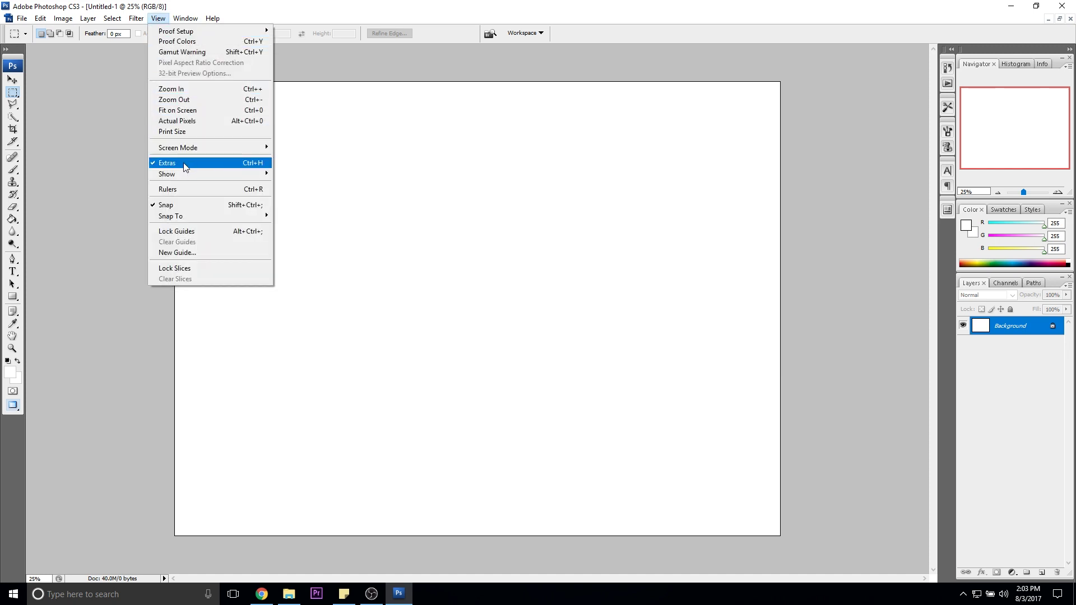
{"action": "left_click", "coordinate": [178, 190]}
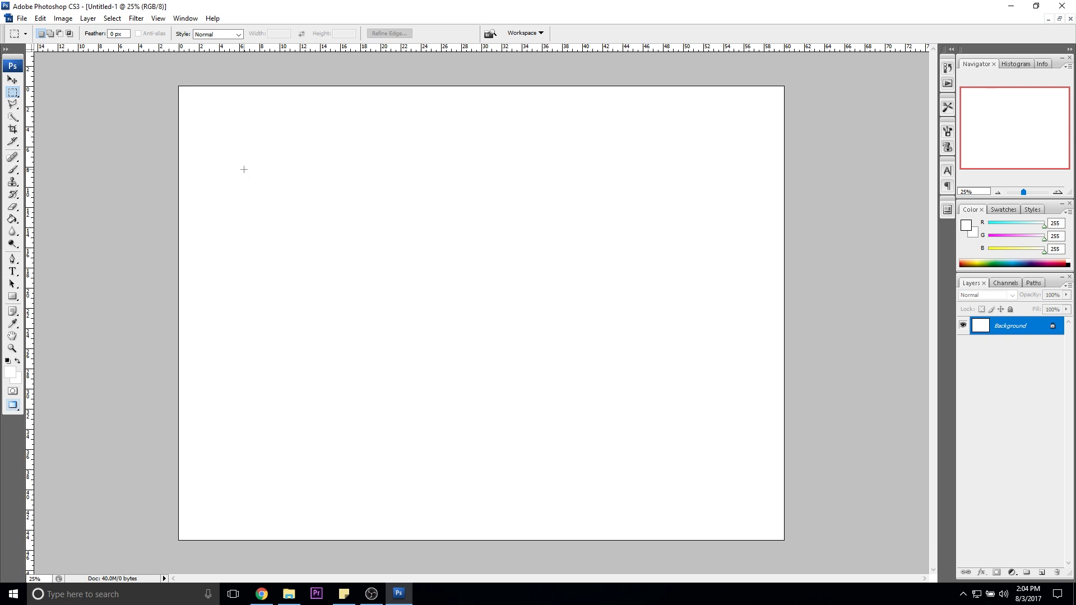
{"action": "left_click", "coordinate": [157, 20]}
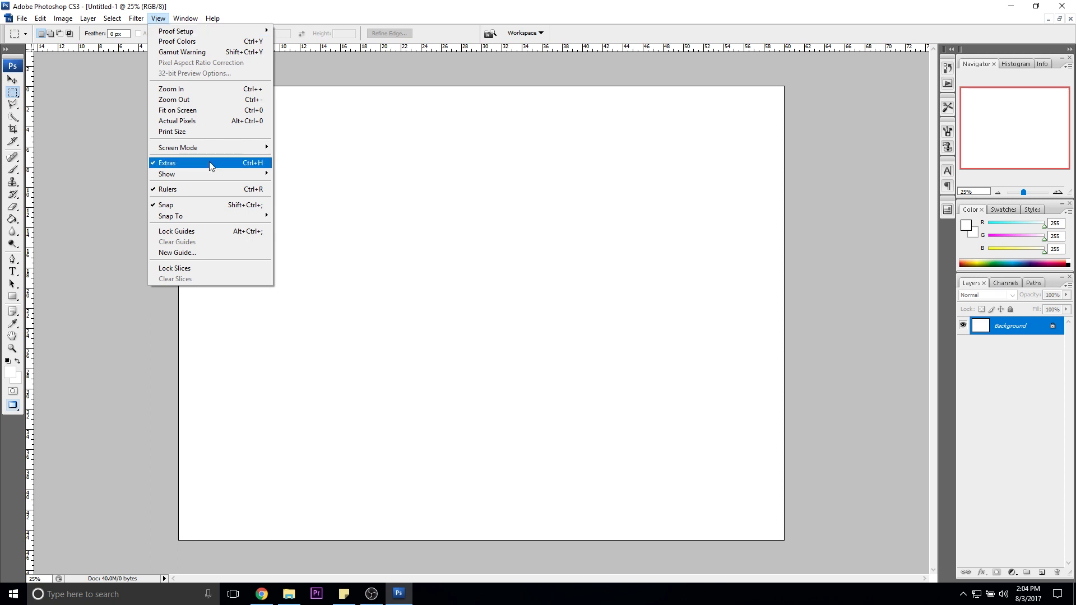
{"action": "left_click", "coordinate": [194, 253]}
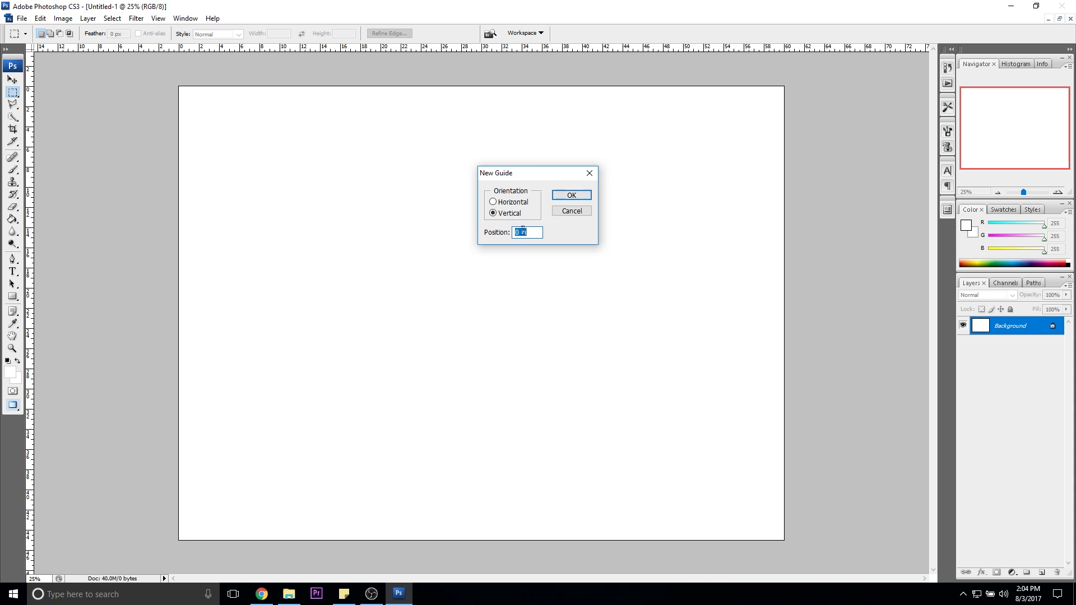
{"action": "left_click", "coordinate": [561, 201]}
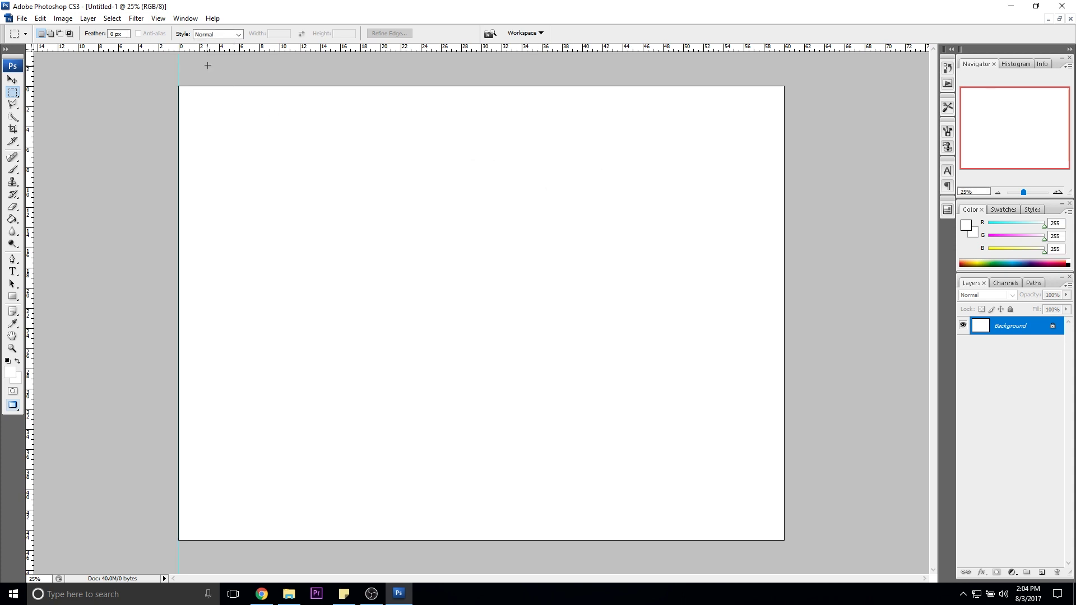
- Add a vertical guide at 15 in
{"action": "left_click", "coordinate": [159, 18]}
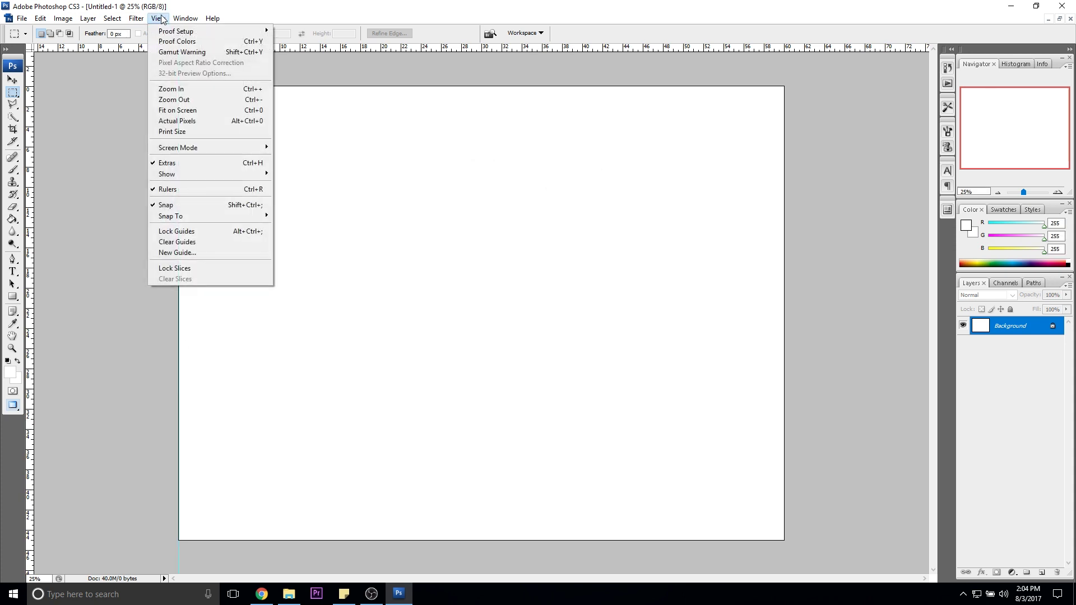
{"action": "left_click", "coordinate": [179, 255]}
{"action": "left_click", "coordinate": [493, 231]}
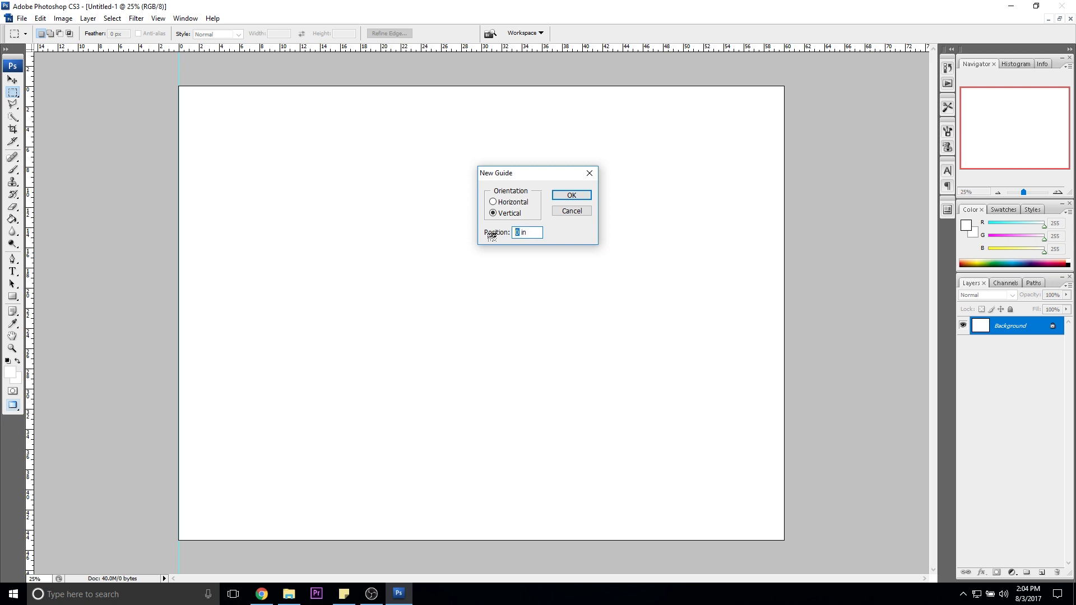
{"action": "type", "text": "15"}
{"action": "left_click", "coordinate": [569, 196]}
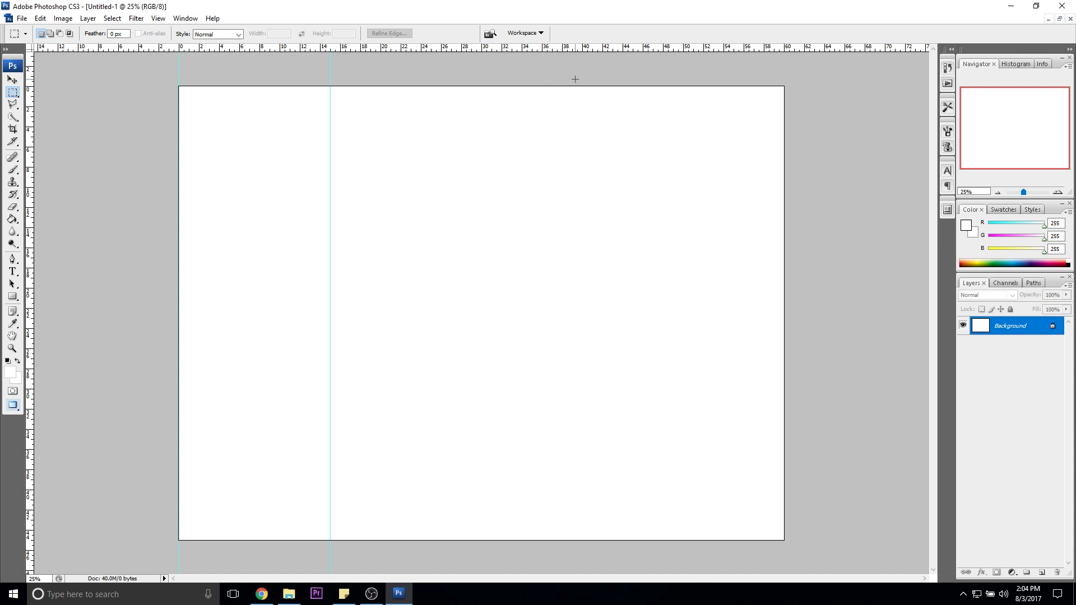
- Add two more vertical guides, one at 45 in and one at 30 in
{"action": "left_click", "coordinate": [158, 18]}
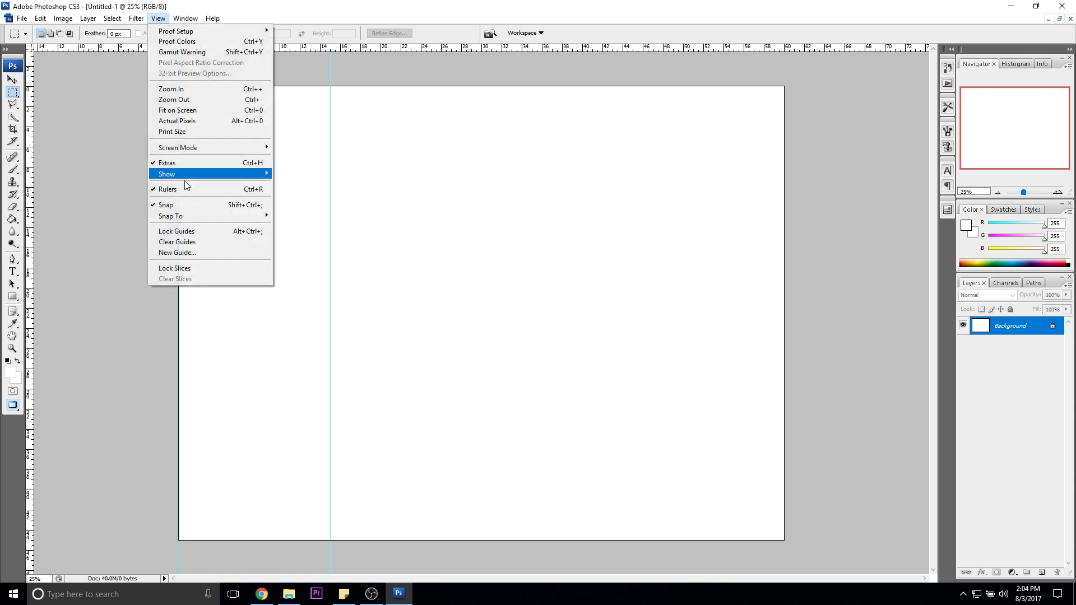
{"action": "left_click", "coordinate": [177, 253]}
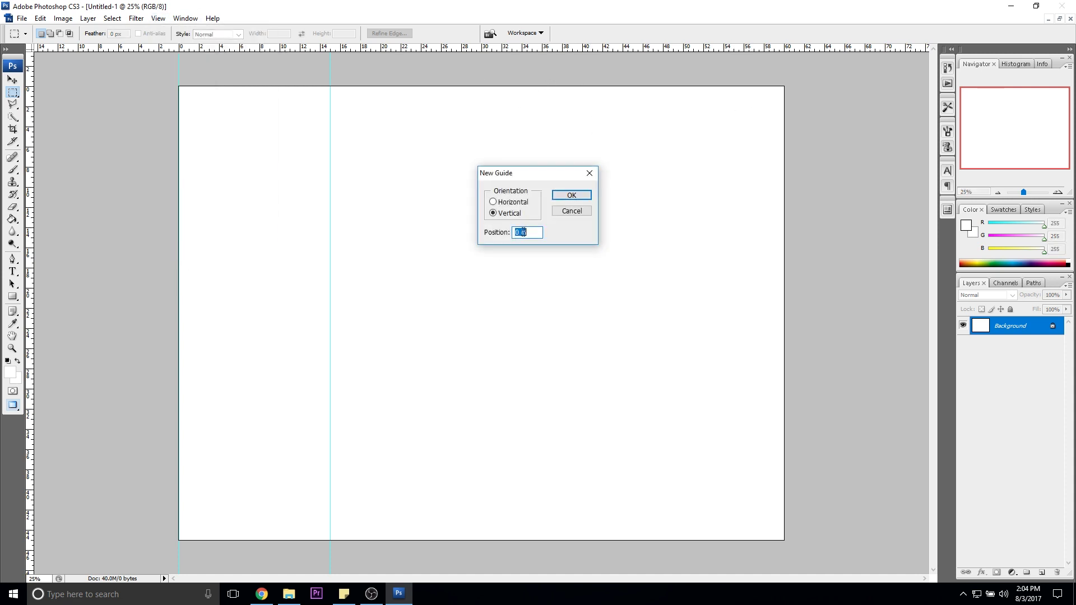
{"action": "left_click", "coordinate": [571, 195]}
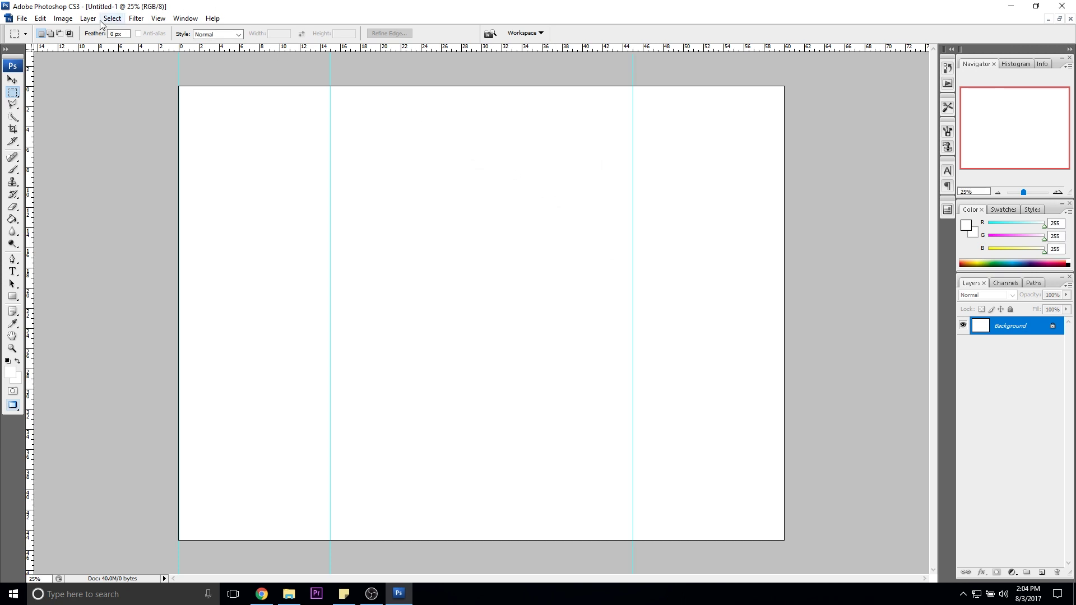
{"action": "left_click", "coordinate": [158, 18]}
{"action": "left_click", "coordinate": [185, 252]}
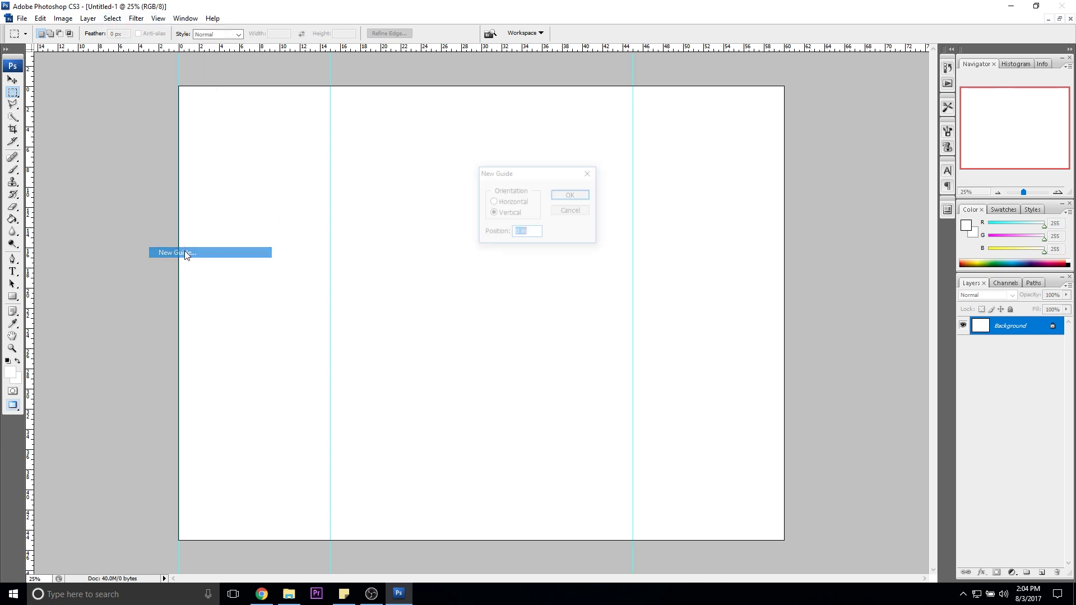
{"action": "left_click", "coordinate": [519, 233]}
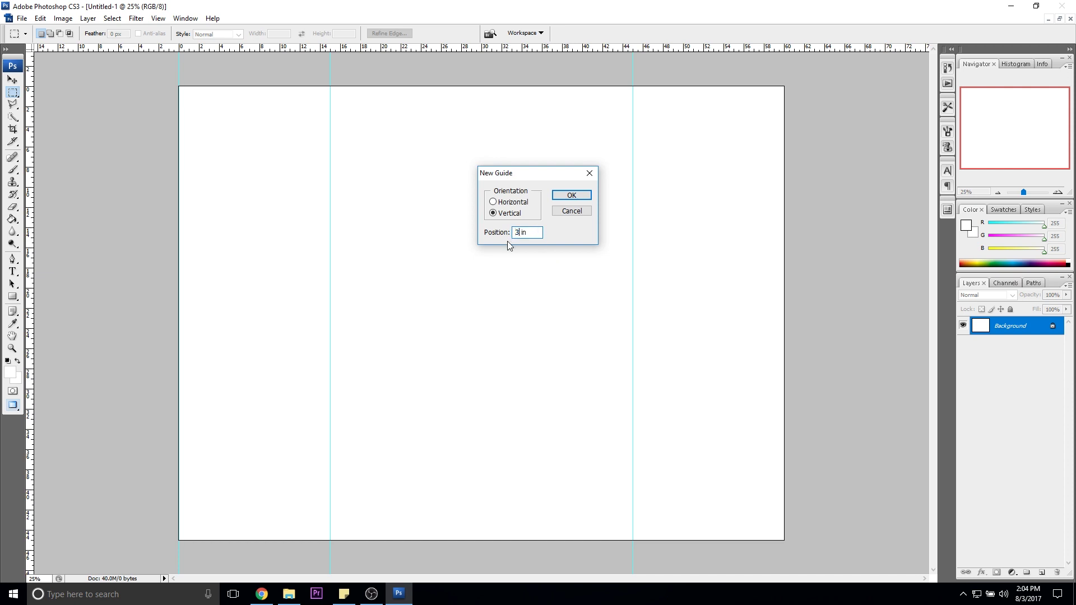
{"action": "key", "text": "Return"}
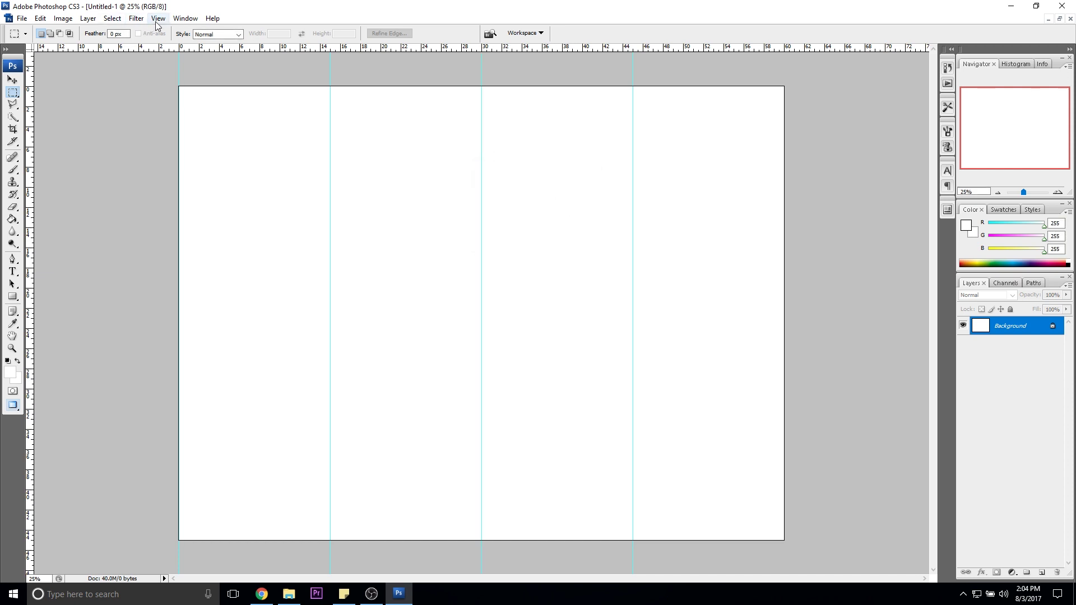
- Add a vertical guide at 60 in on the canvas's right edge and a horizontal guide at 0 in
{"action": "left_click", "coordinate": [158, 18]}
{"action": "left_click", "coordinate": [177, 253]}
{"action": "double_click", "coordinate": [518, 231]}
{"action": "key", "text": "Return"}
{"action": "left_click", "coordinate": [158, 19]}
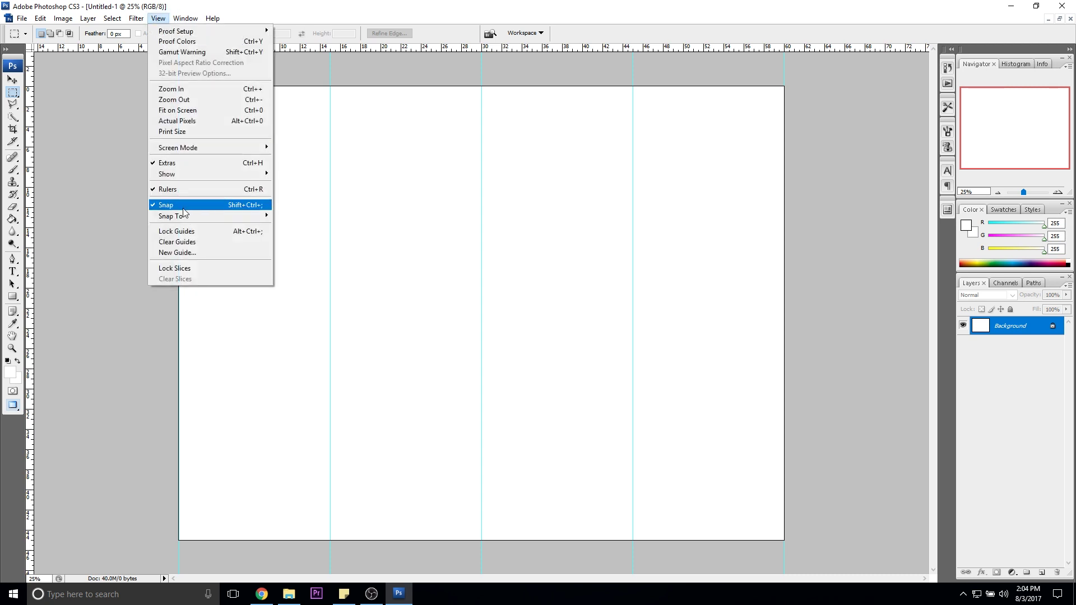
{"action": "left_click", "coordinate": [177, 253]}
{"action": "left_click", "coordinate": [493, 202]}
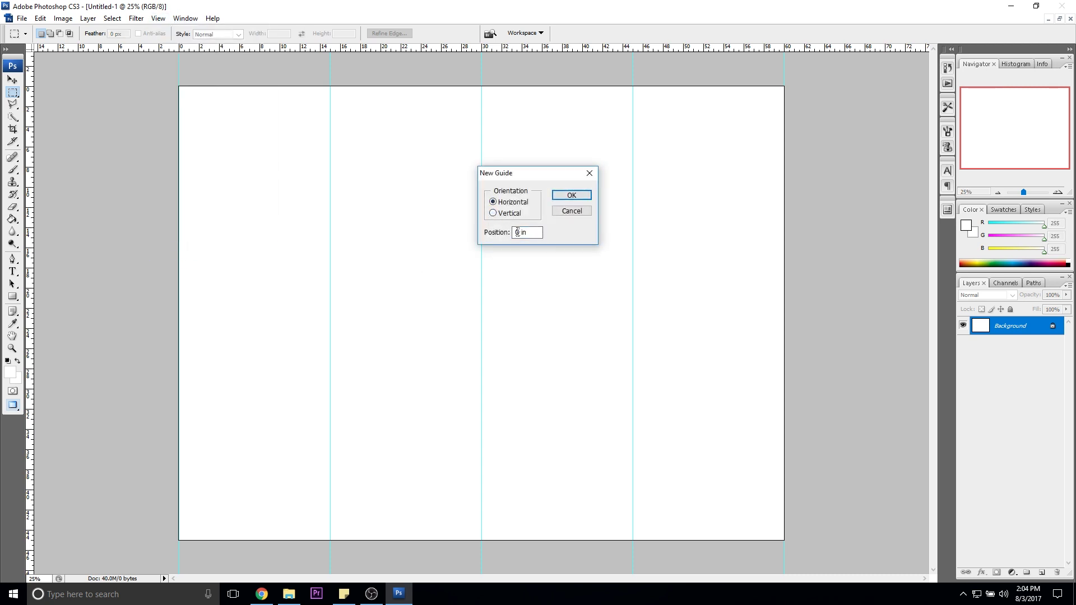
{"action": "left_click", "coordinate": [569, 197]}
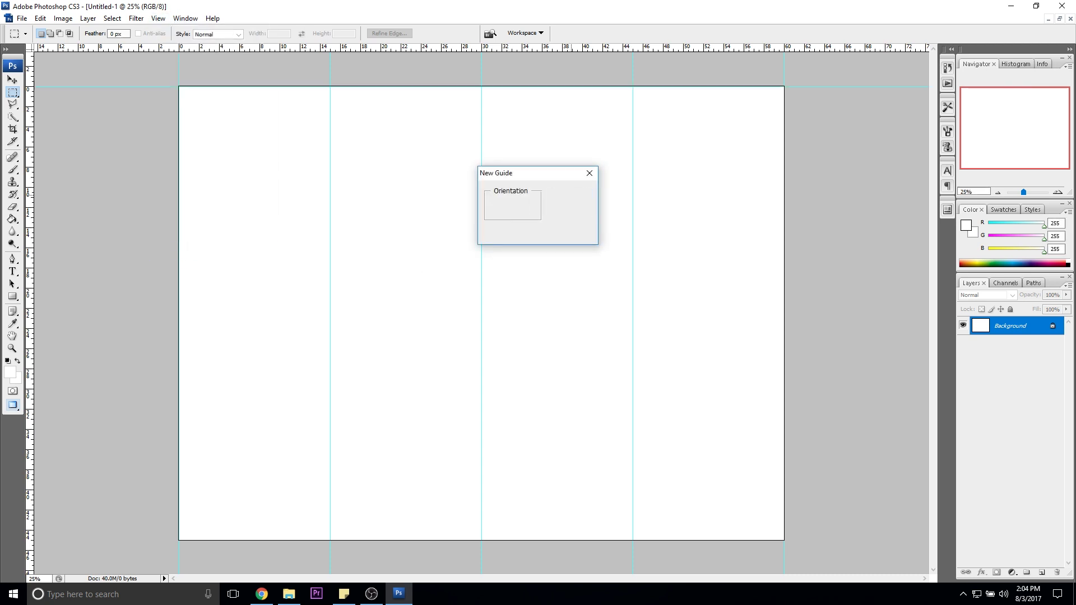
- Add a horizontal guide at 15 in
{"action": "left_click", "coordinate": [158, 19]}
{"action": "left_click", "coordinate": [182, 253]}
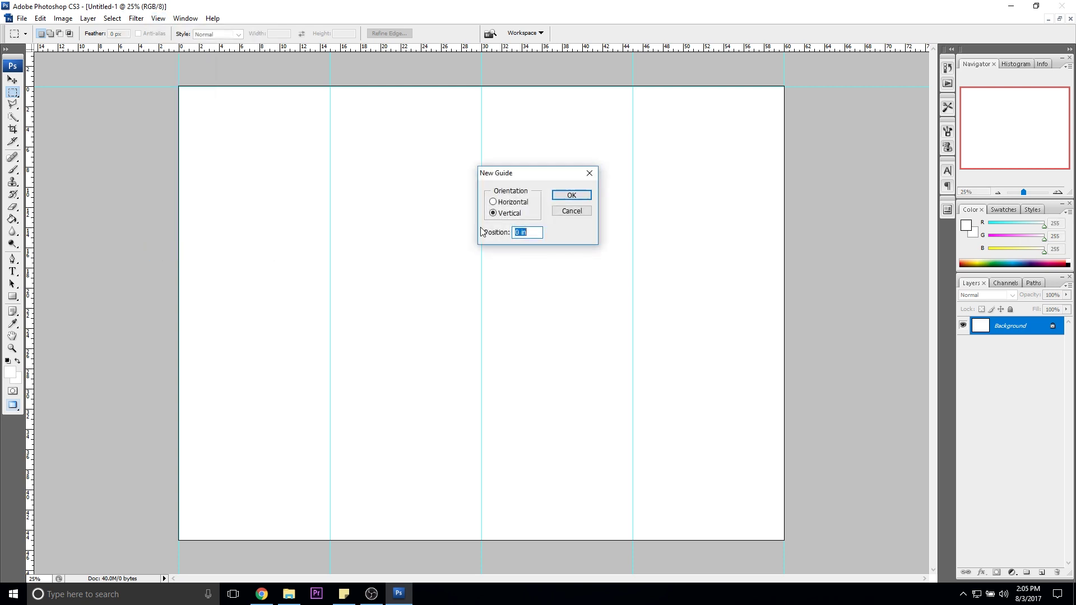
{"action": "left_click", "coordinate": [493, 202]}
{"action": "double_click", "coordinate": [518, 232]}
{"action": "type", "text": "15"}
{"action": "left_click", "coordinate": [556, 197]}
- Add a horizontal guide at 30 in
{"action": "left_click", "coordinate": [158, 18]}
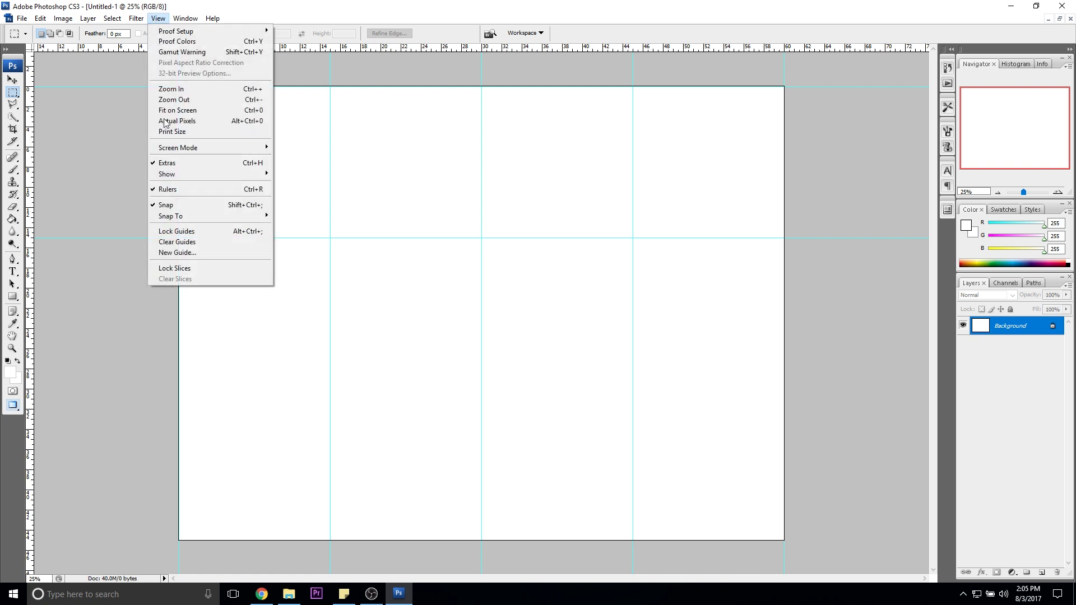
{"action": "left_click", "coordinate": [177, 252]}
{"action": "left_click", "coordinate": [493, 202]}
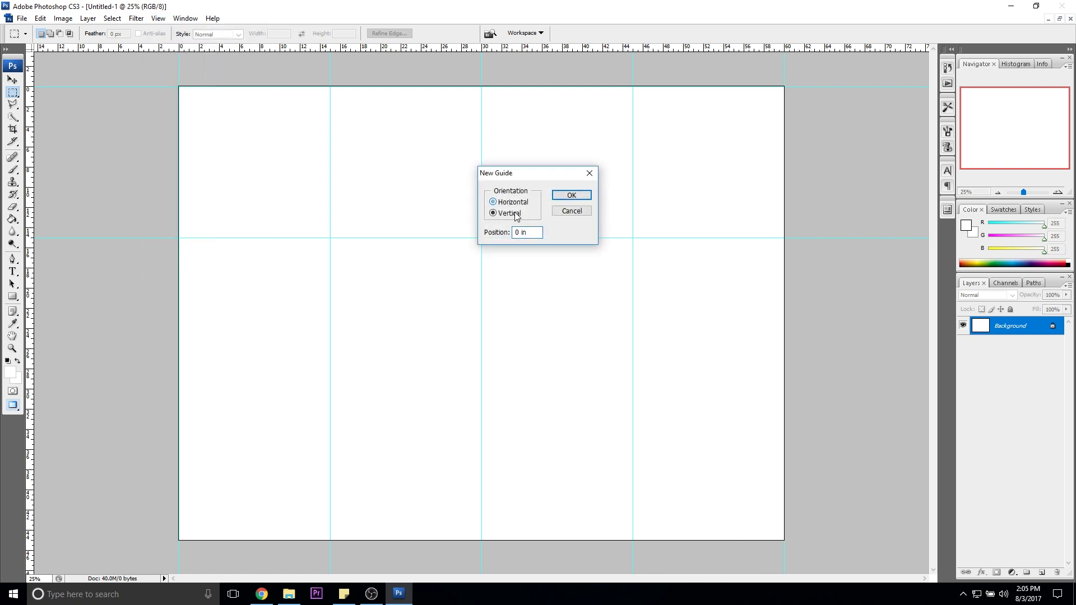
{"action": "double_click", "coordinate": [518, 232]}
{"action": "type", "text": "30"}
{"action": "key", "text": "Return"}
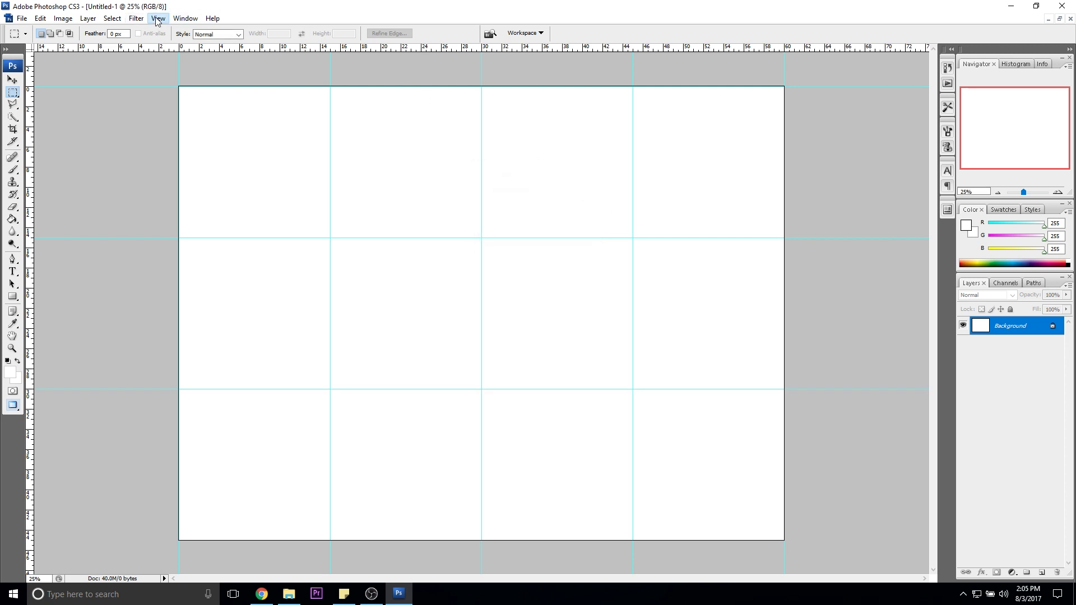
- Add a horizontal guide at 45 in along the canvas's bottom edge
{"action": "left_click", "coordinate": [158, 19]}
{"action": "left_click", "coordinate": [177, 253]}
{"action": "left_click", "coordinate": [504, 203]}
{"action": "double_click", "coordinate": [518, 232]}
{"action": "type", "text": "45"}
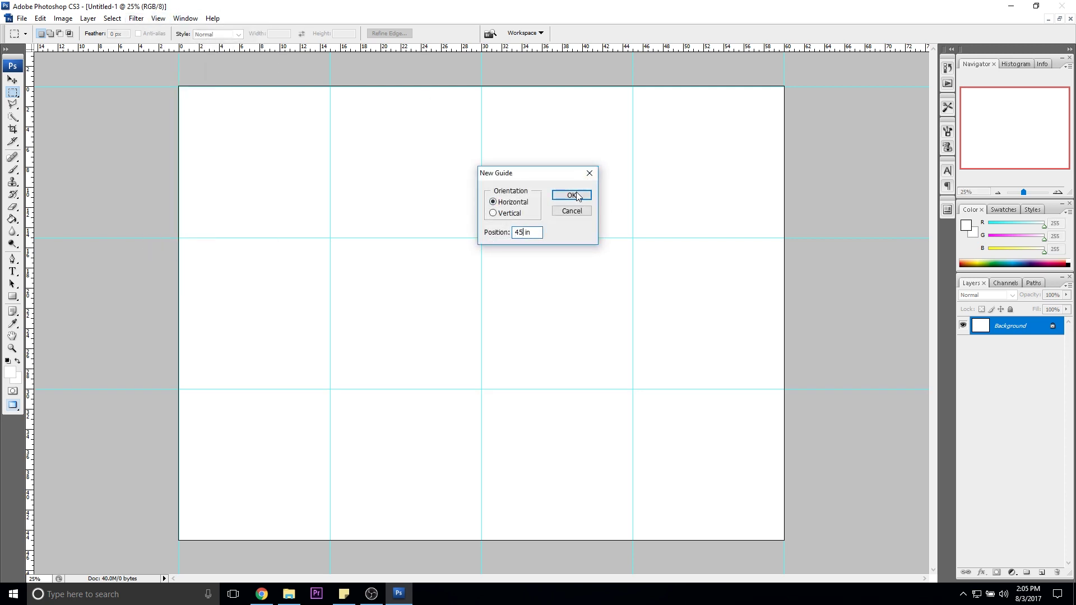
{"action": "left_click", "coordinate": [579, 193]}
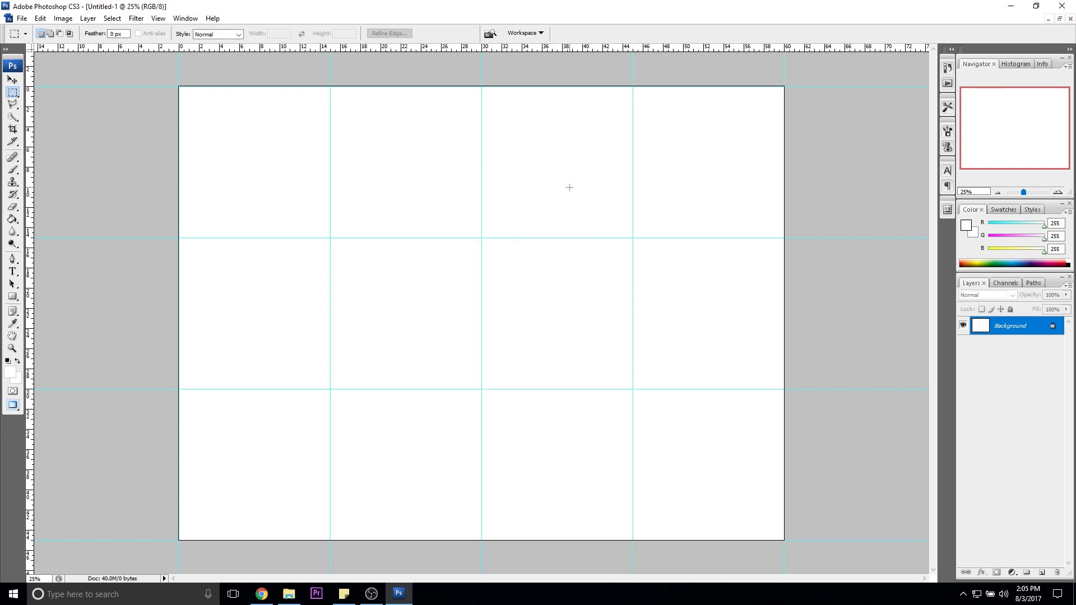
- Flatten all the layers of the photo collage into a single background image
{"action": "scroll", "coordinate": [494, 219], "scroll_direction": "down", "scroll_amount": 2}
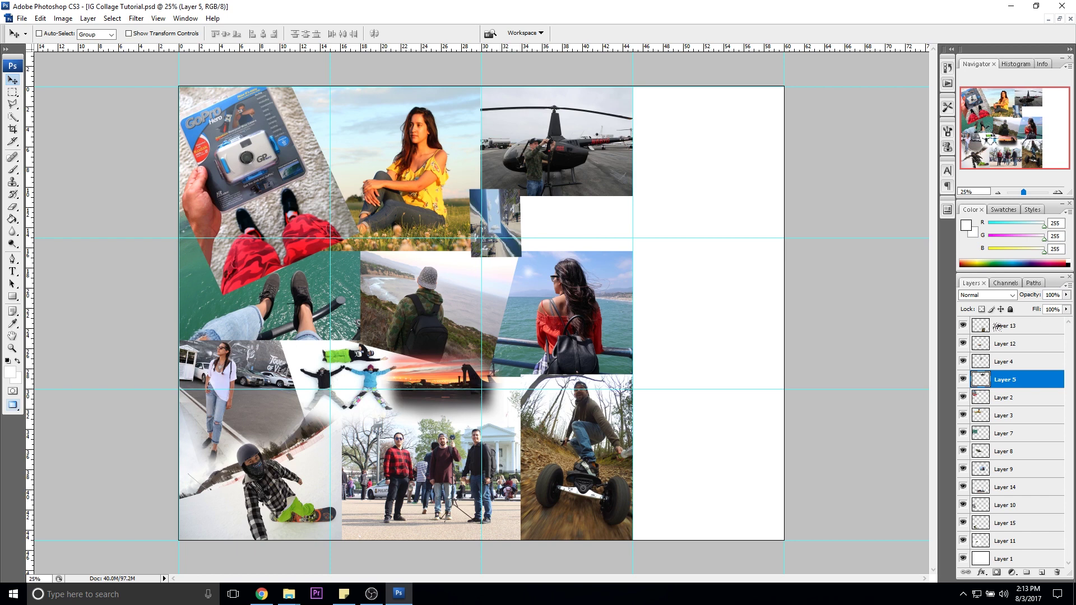
{"action": "left_click", "coordinate": [1007, 327]}
{"action": "right_click", "coordinate": [1018, 330]}
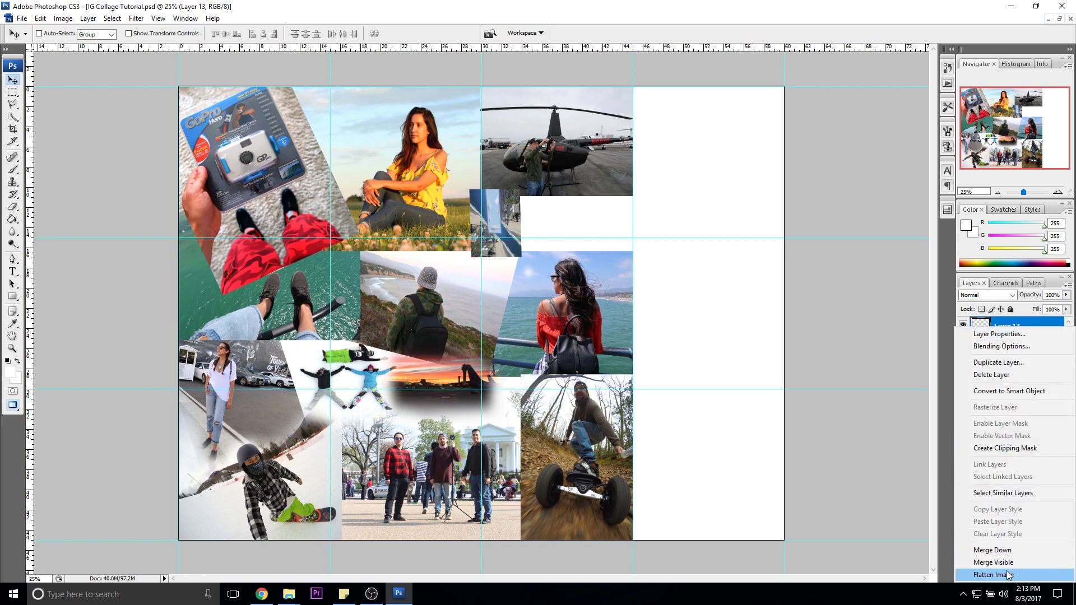
{"action": "left_click", "coordinate": [1008, 575]}
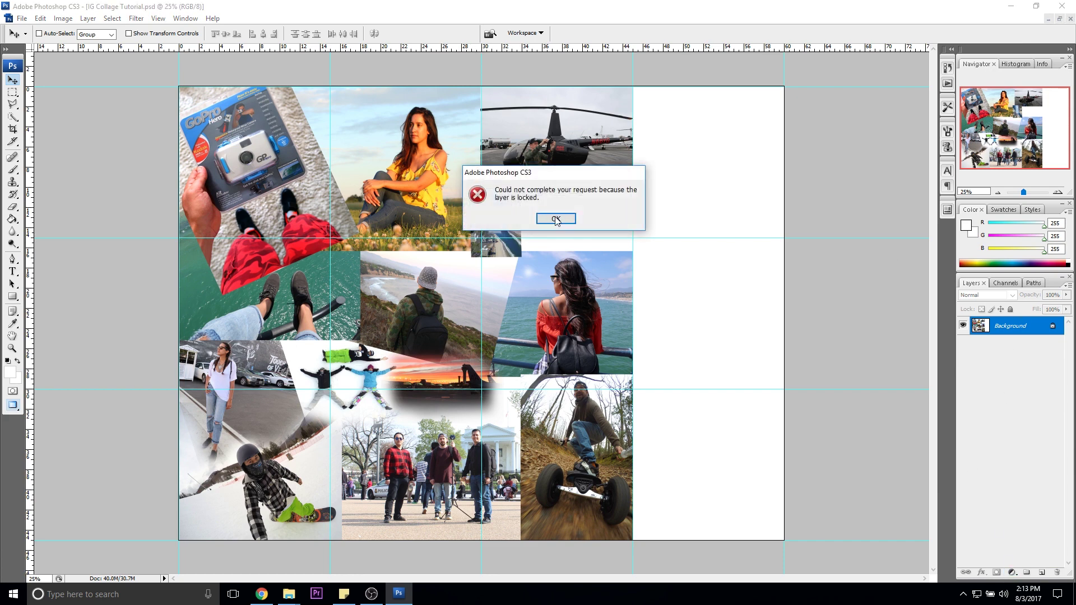
{"action": "left_click", "coordinate": [557, 219]}
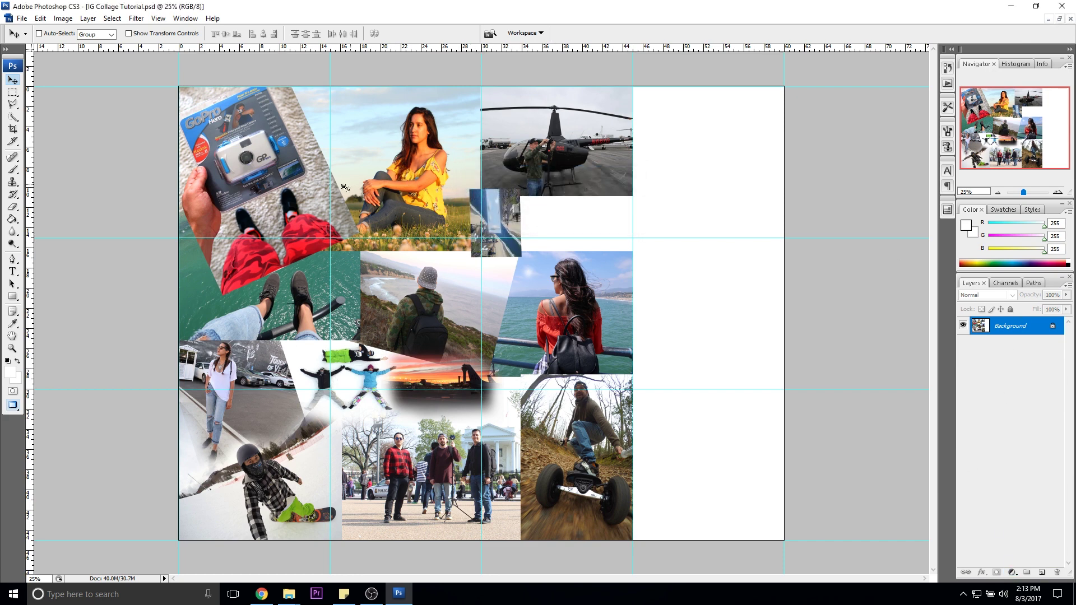
- Select the first-column, second-row grid square of the collage with the Rectangular Marquee tool, following the guides
{"action": "left_click", "coordinate": [14, 94]}
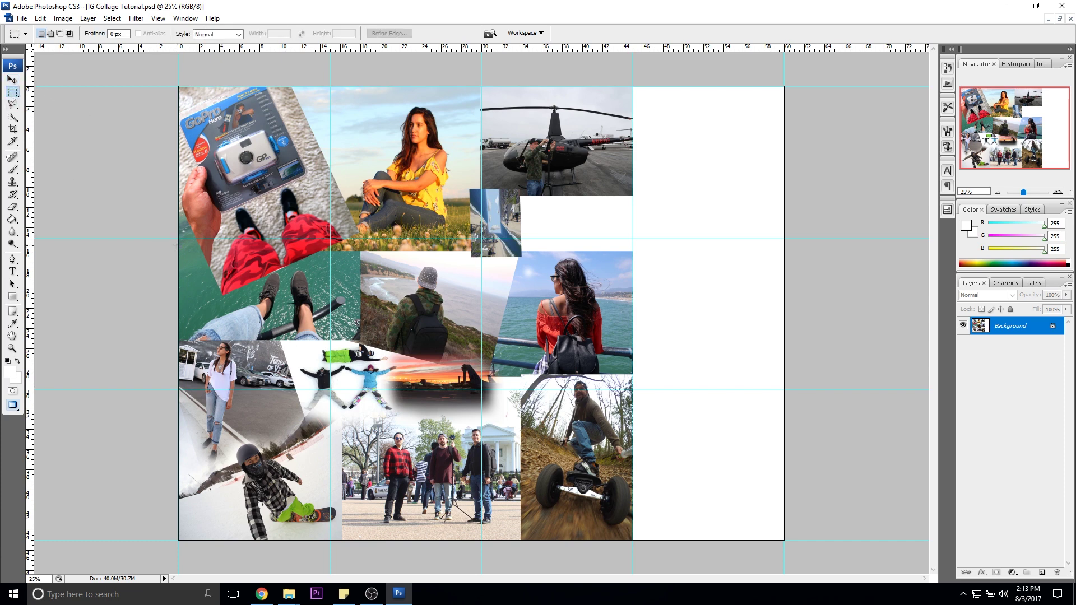
{"action": "left_click_drag", "start_coordinate": [230, 312], "coordinate": [331, 389]}
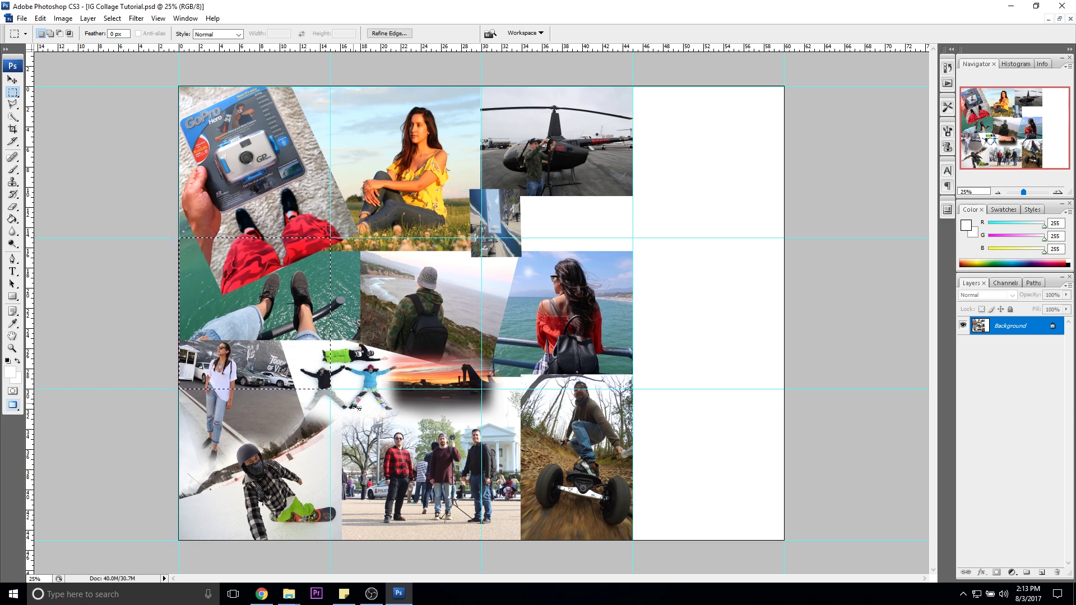
- Copy the selected first-column, second-row square to a new layer and place it in the fourth-column, first-row grid square
{"action": "key", "text": "ctrl+j"}
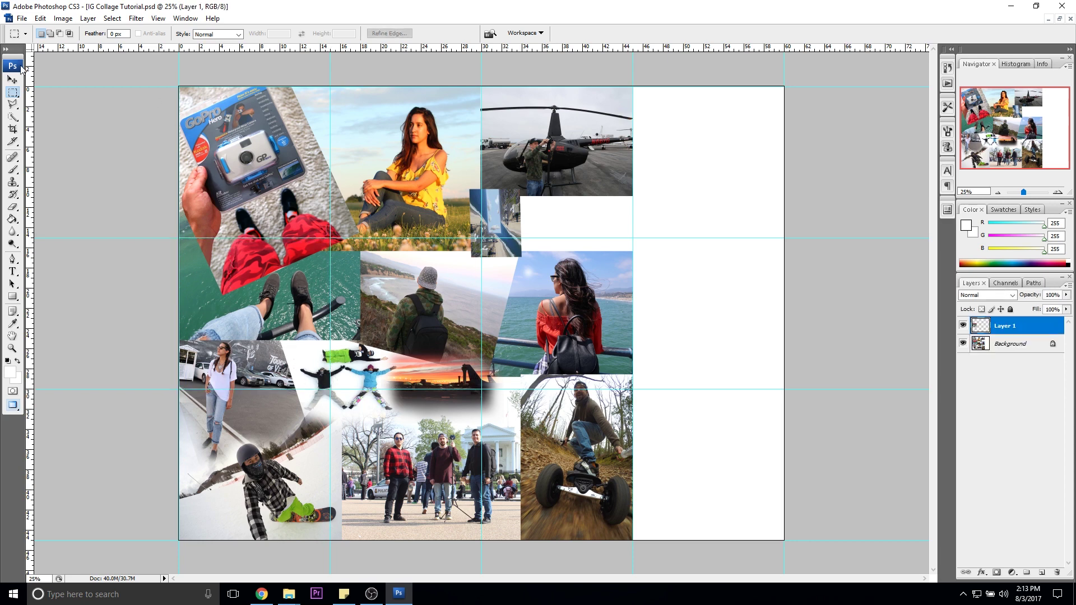
{"action": "left_click", "coordinate": [16, 80]}
{"action": "left_click_drag", "start_coordinate": [236, 306], "coordinate": [688, 155]}
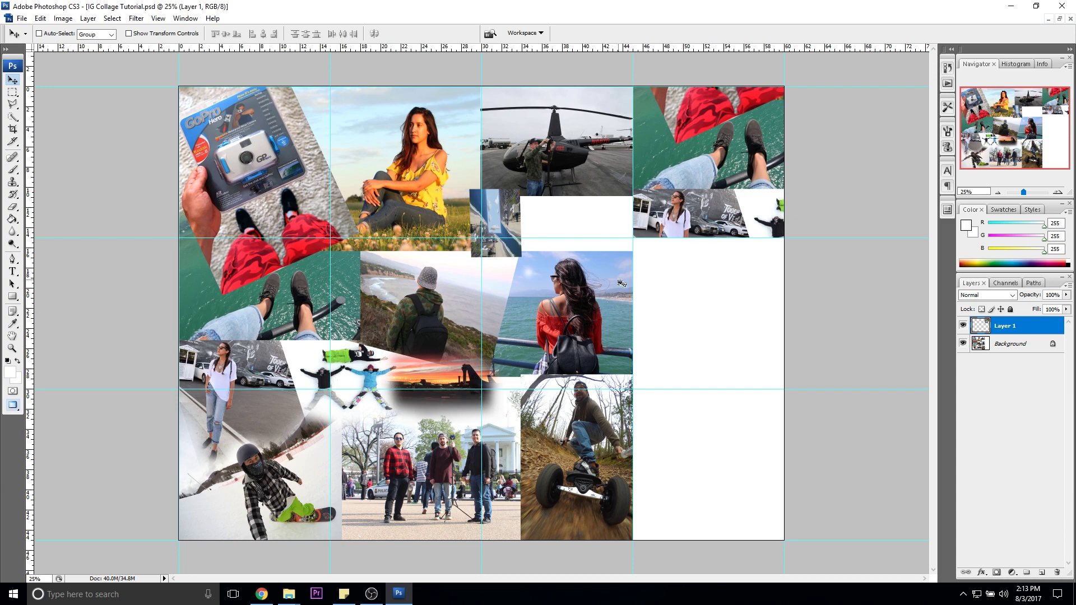
- Copy the background's first-column, third-row square to a new layer and place it in the fourth-column, second-row grid square
{"action": "left_click", "coordinate": [12, 91]}
{"action": "left_click", "coordinate": [1016, 345]}
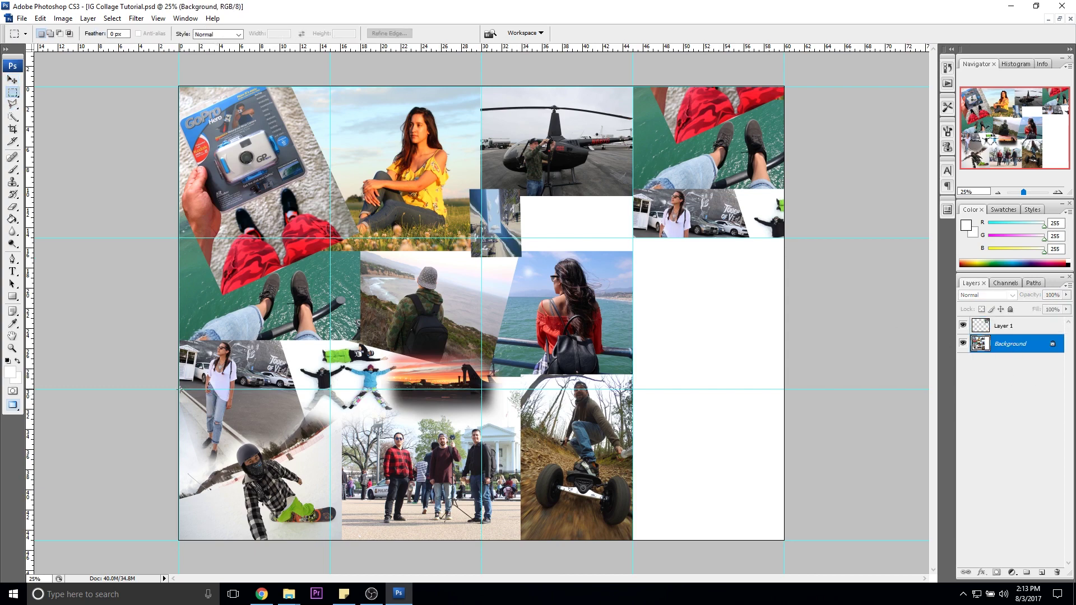
{"action": "left_click_drag", "start_coordinate": [286, 516], "coordinate": [339, 546]}
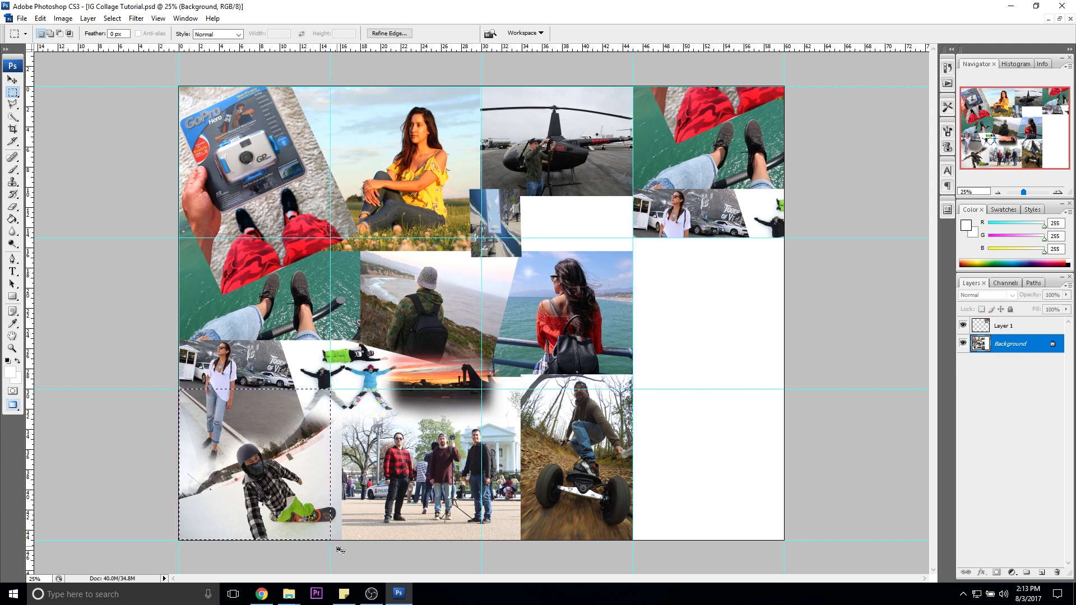
{"action": "key", "text": "ctrl+j"}
{"action": "left_click", "coordinate": [12, 80]}
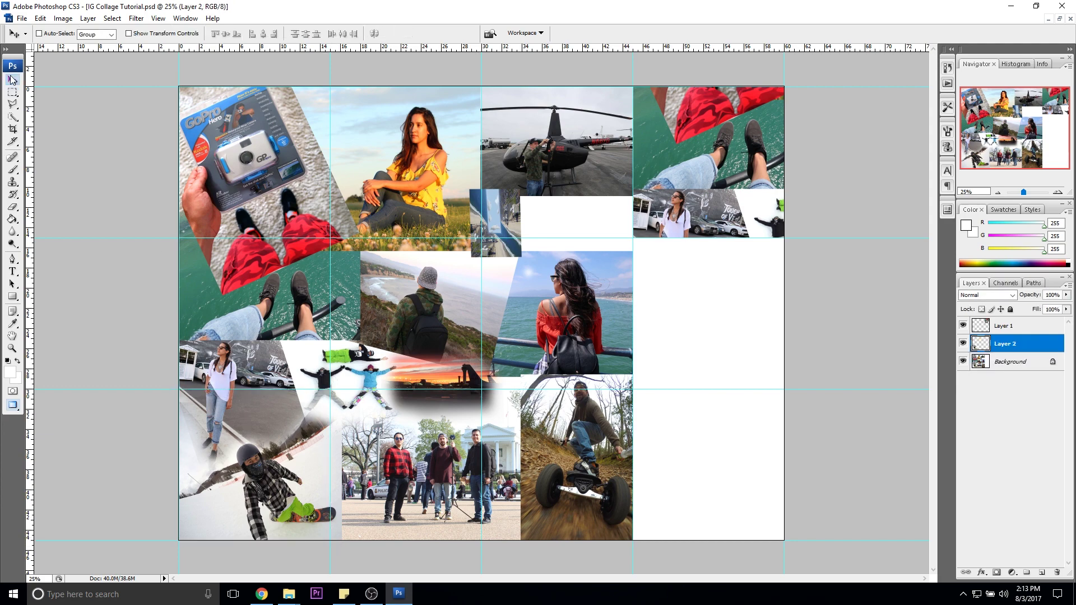
{"action": "left_click_drag", "start_coordinate": [270, 455], "coordinate": [723, 307]}
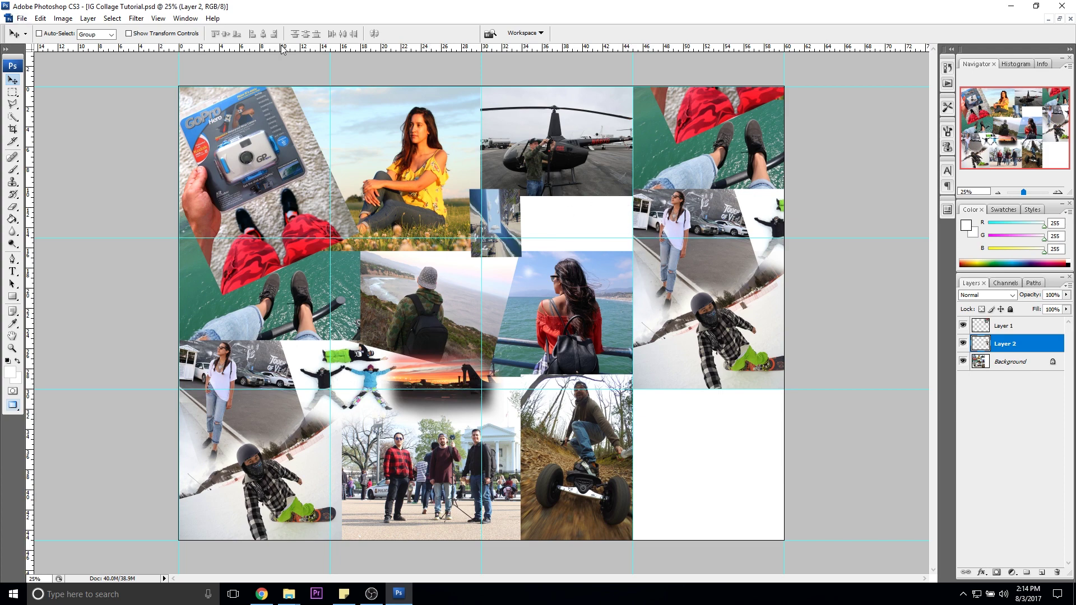
- Open the underwater photo G0033403.JPG
{"action": "left_click", "coordinate": [22, 18]}
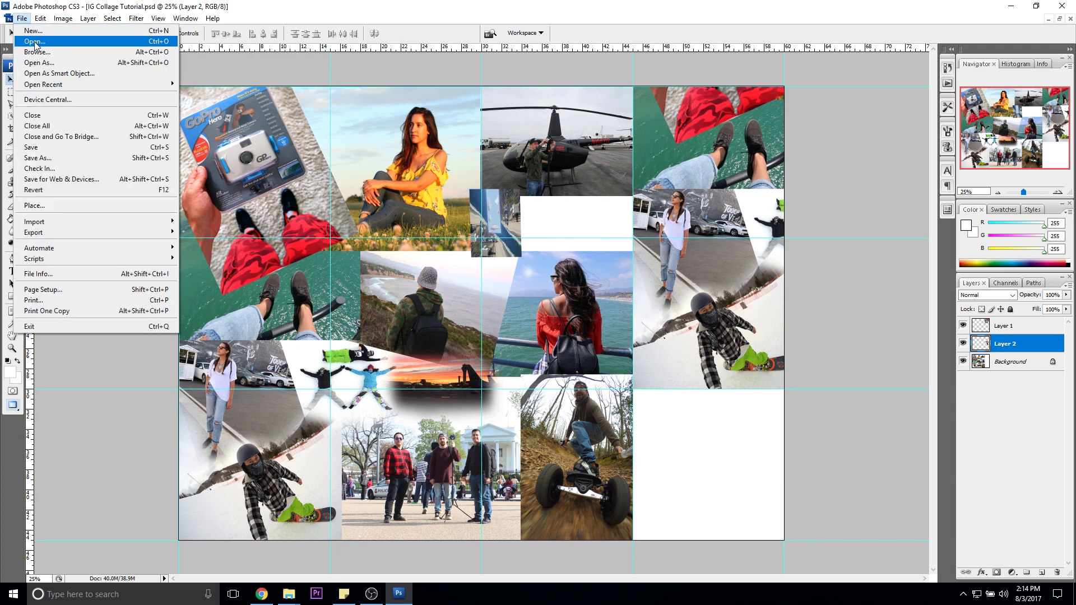
{"action": "left_click", "coordinate": [34, 43]}
{"action": "left_click", "coordinate": [664, 509]}
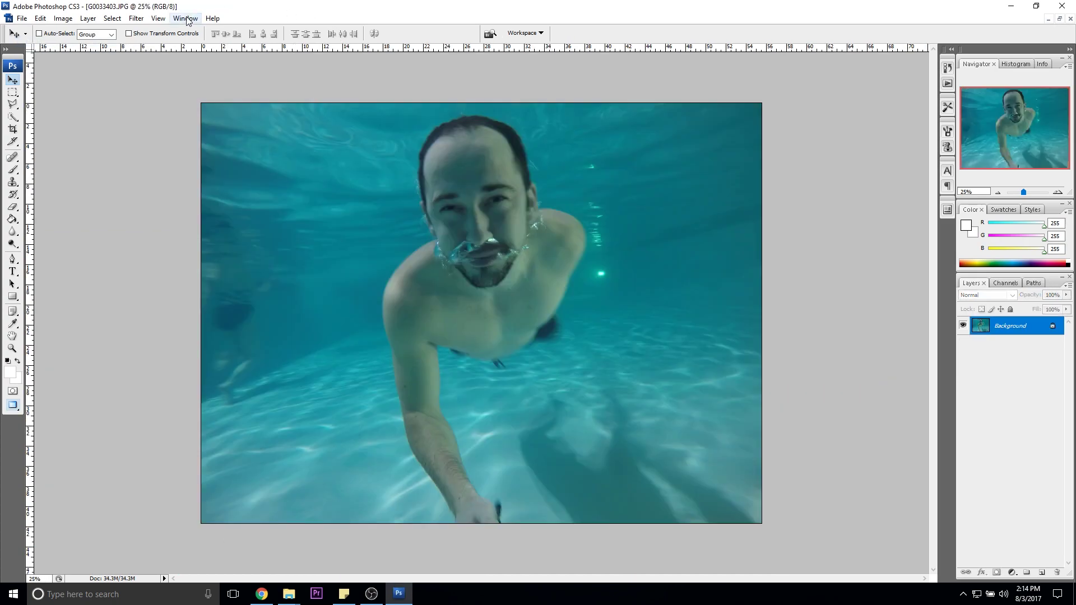
- Cascade the document windows and copy the underwater photo into IG Collage Tutorial.psd as a new layer
{"action": "left_click", "coordinate": [186, 18]}
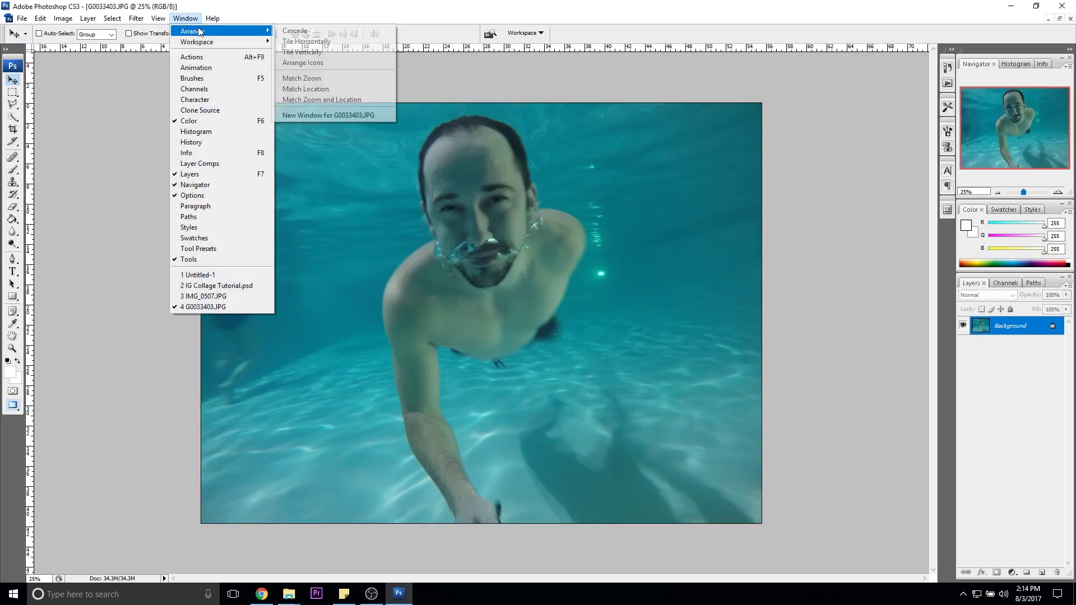
{"action": "left_click", "coordinate": [291, 31]}
{"action": "left_click_drag", "start_coordinate": [400, 77], "coordinate": [672, 118]}
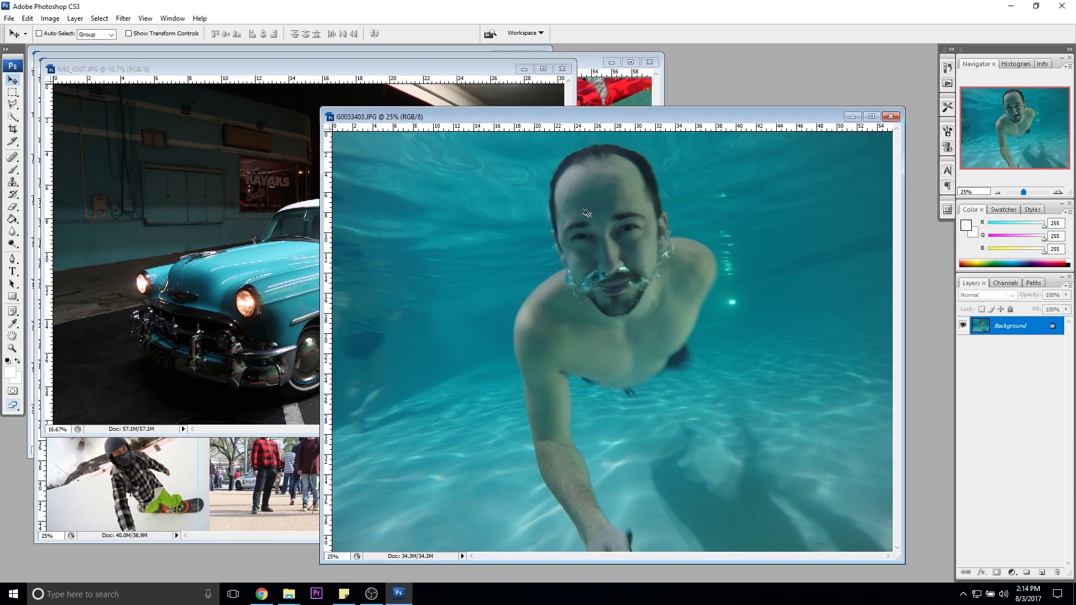
{"action": "left_click_drag", "start_coordinate": [590, 217], "coordinate": [593, 71]}
{"action": "left_click_drag", "start_coordinate": [601, 290], "coordinate": [599, 290]}
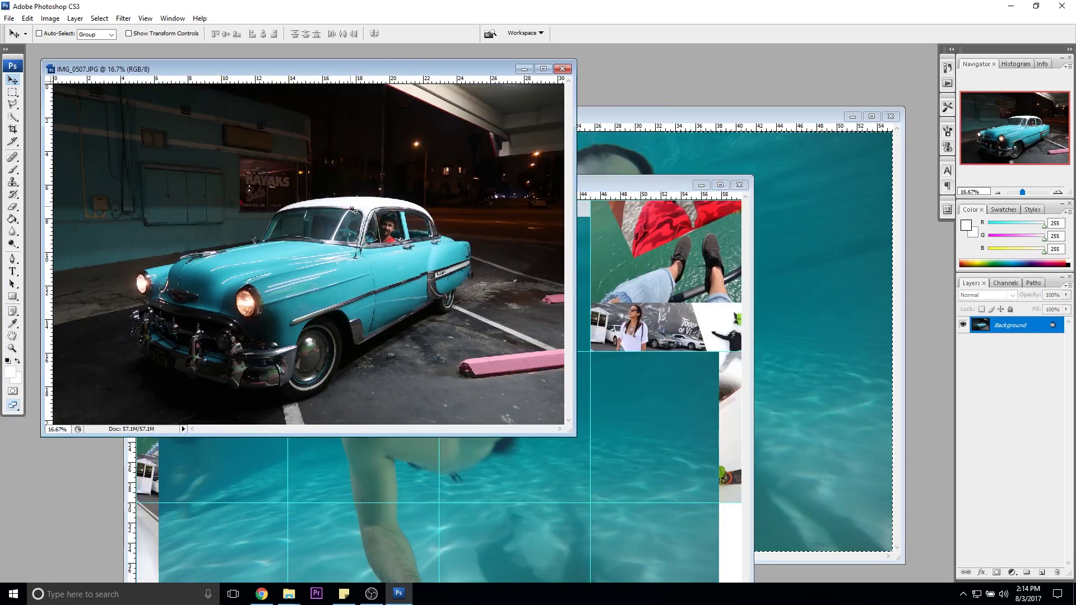
- Copy the whole car photo IMG_0507.JPG into the collage as a new layer and minimize its source window
{"action": "key", "text": "ctrl+a"}
{"action": "left_click", "coordinate": [524, 70]}
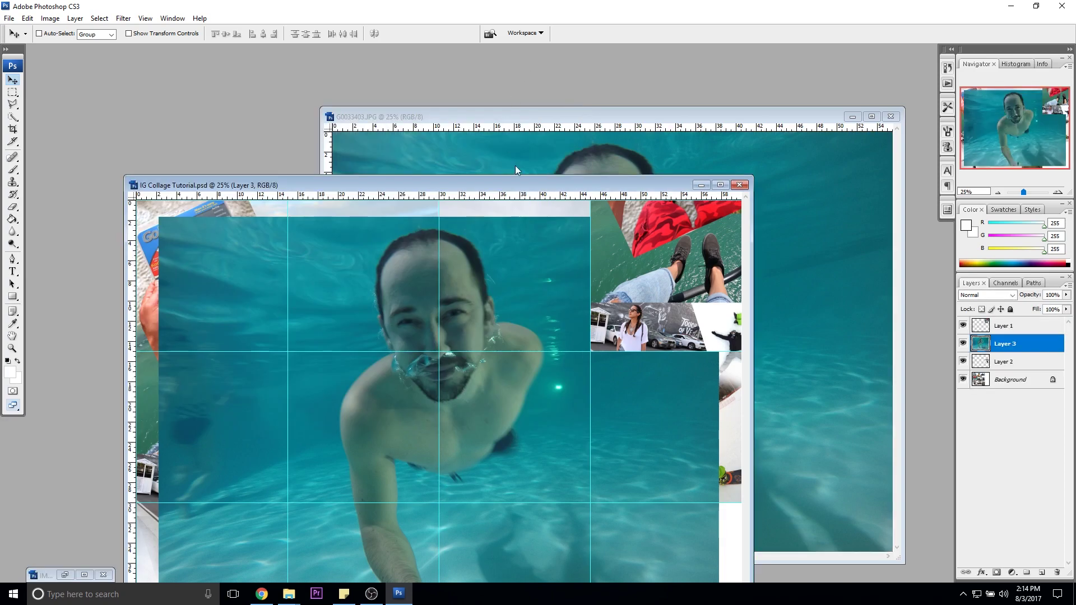
{"action": "key", "text": "ctrl+v"}
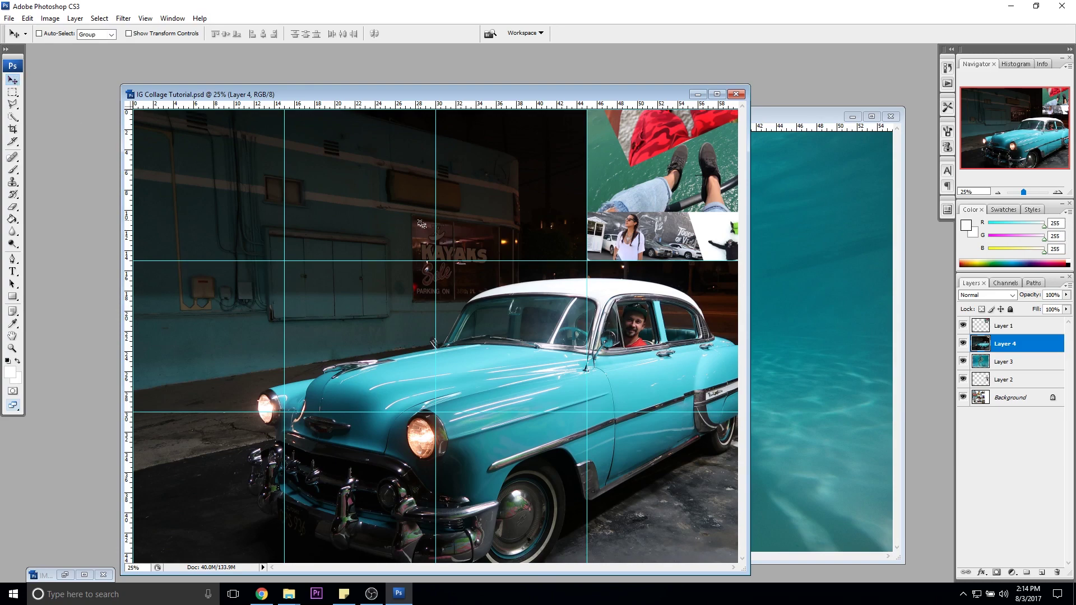
- Scale the car photo to about 20% width and 24% height and place it across the third and fourth grid columns
{"action": "key", "text": "ctrl+t"}
{"action": "left_click_drag", "start_coordinate": [134, 115], "coordinate": [560, 399]}
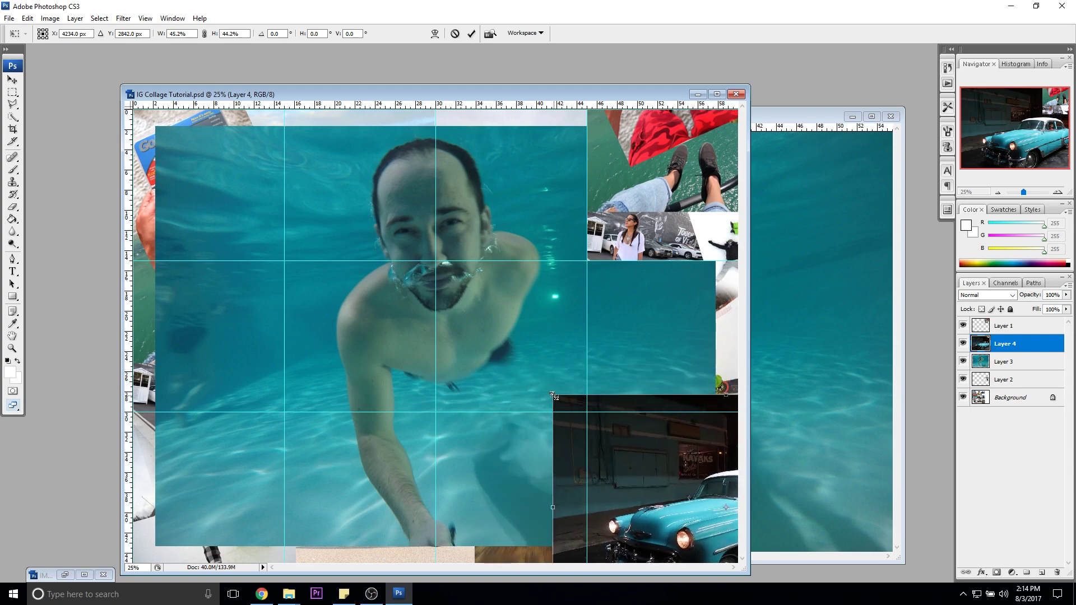
{"action": "left_click", "coordinate": [28, 18]}
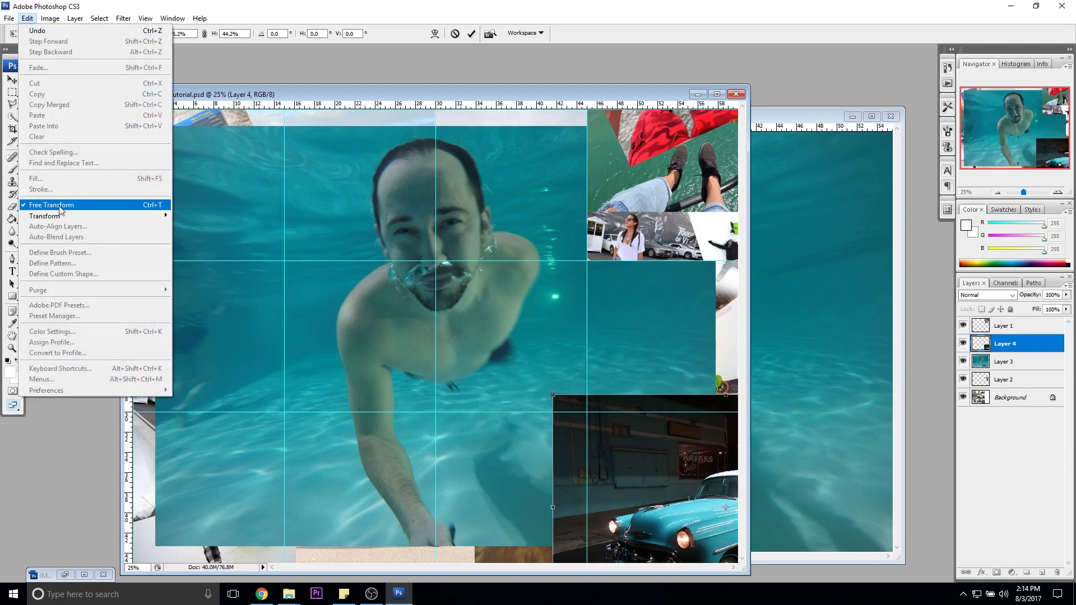
{"action": "left_click", "coordinate": [509, 5]}
{"action": "left_click_drag", "start_coordinate": [605, 470], "coordinate": [555, 337]}
{"action": "left_click_drag", "start_coordinate": [634, 399], "coordinate": [603, 385]}
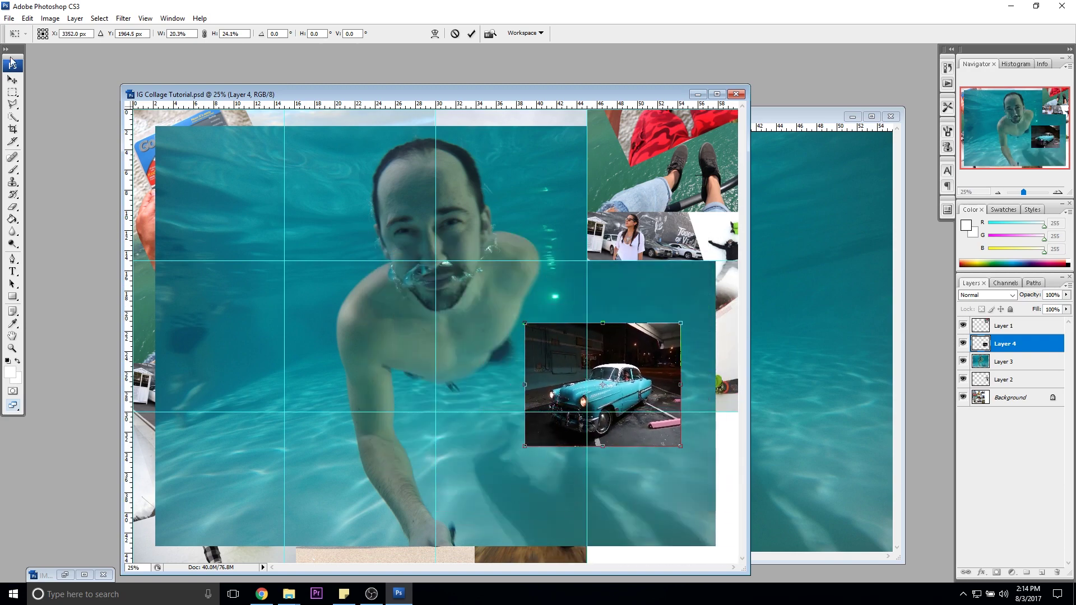
{"action": "left_click", "coordinate": [15, 81]}
{"action": "left_click", "coordinate": [527, 218]}
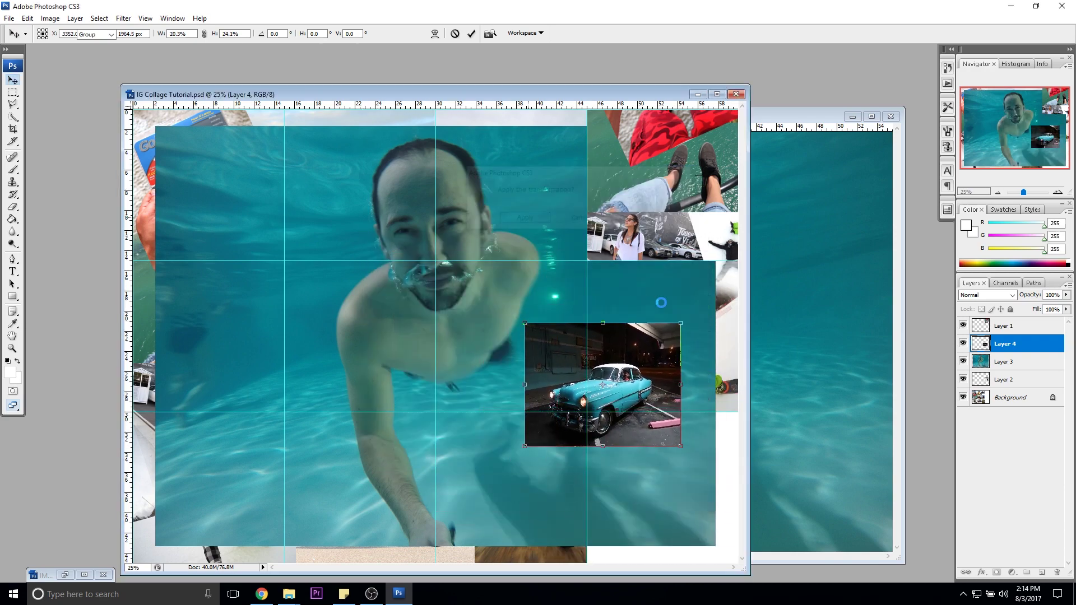
- Scale the underwater photo on Layer 3 to about 23% width and 24% height and apply the transformation
{"action": "left_click", "coordinate": [1018, 370]}
{"action": "key", "text": "ctrl+t"}
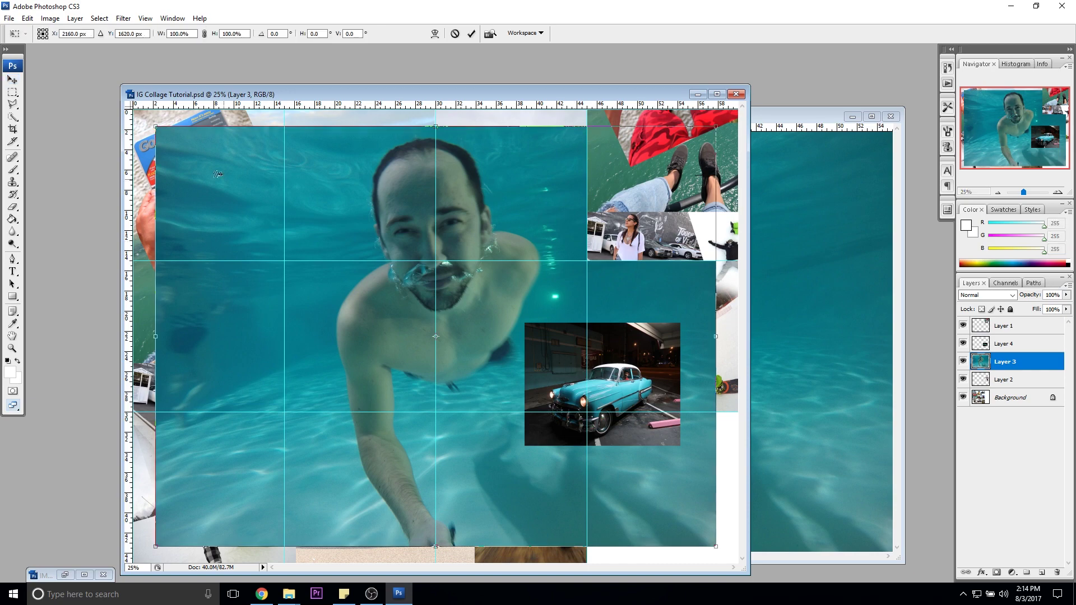
{"action": "left_click_drag", "start_coordinate": [153, 123], "coordinate": [450, 384]}
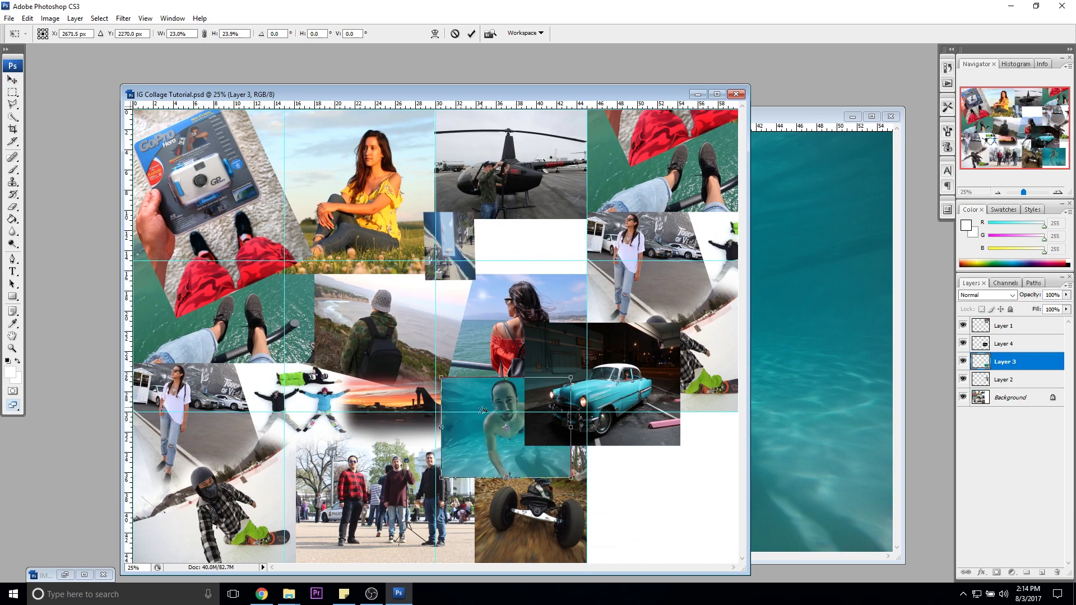
{"action": "left_click", "coordinate": [12, 81]}
{"action": "left_click", "coordinate": [523, 219]}
- Maximize the collage window and move the underwater photo over the blank gap below the helicopter
{"action": "left_click", "coordinate": [852, 116]}
{"action": "left_click", "coordinate": [717, 94]}
{"action": "left_click_drag", "start_coordinate": [642, 352], "coordinate": [660, 209]}
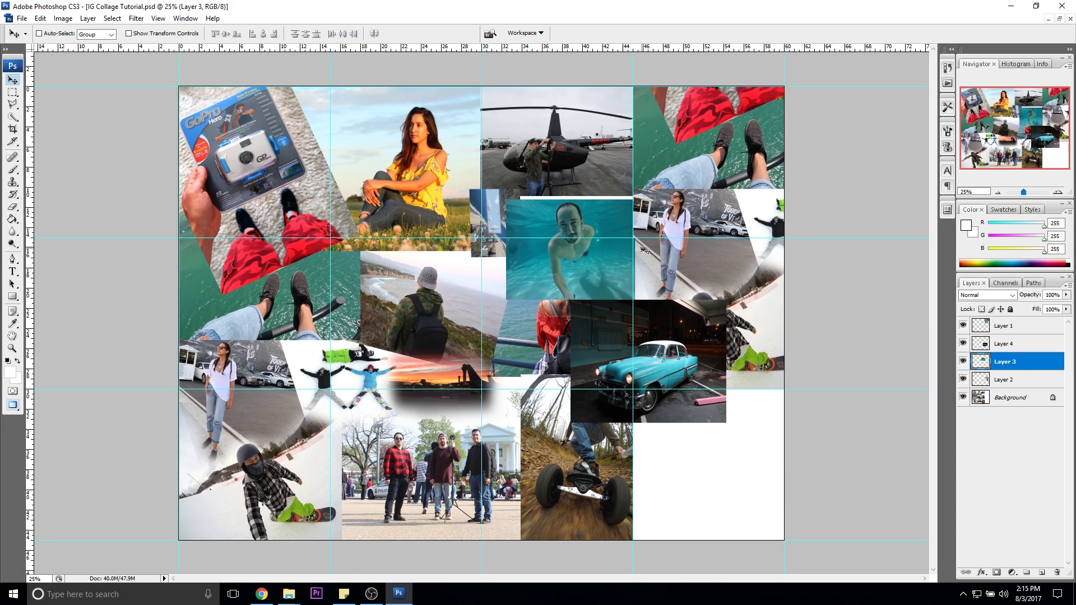
- Free-transform the underwater photo to about 104% width, 99% height and 0.9° rotation, covering the gap and overlapping the fourth column
{"action": "key", "text": "ctrl+t"}
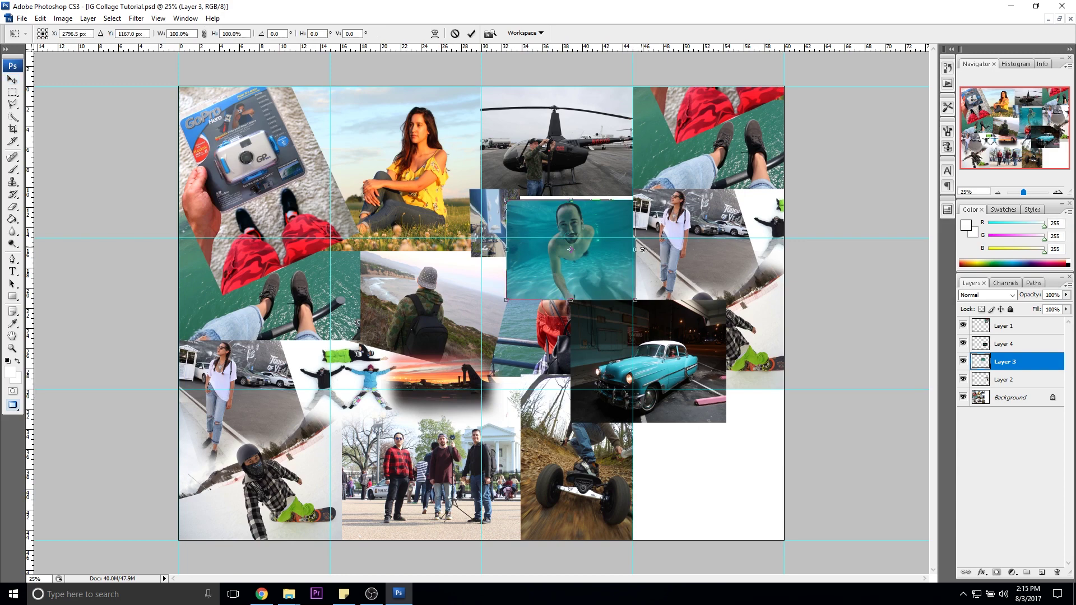
{"action": "left_click_drag", "start_coordinate": [641, 193], "coordinate": [659, 232]}
{"action": "left_click_drag", "start_coordinate": [592, 266], "coordinate": [602, 230]}
{"action": "left_click_drag", "start_coordinate": [548, 138], "coordinate": [563, 162]}
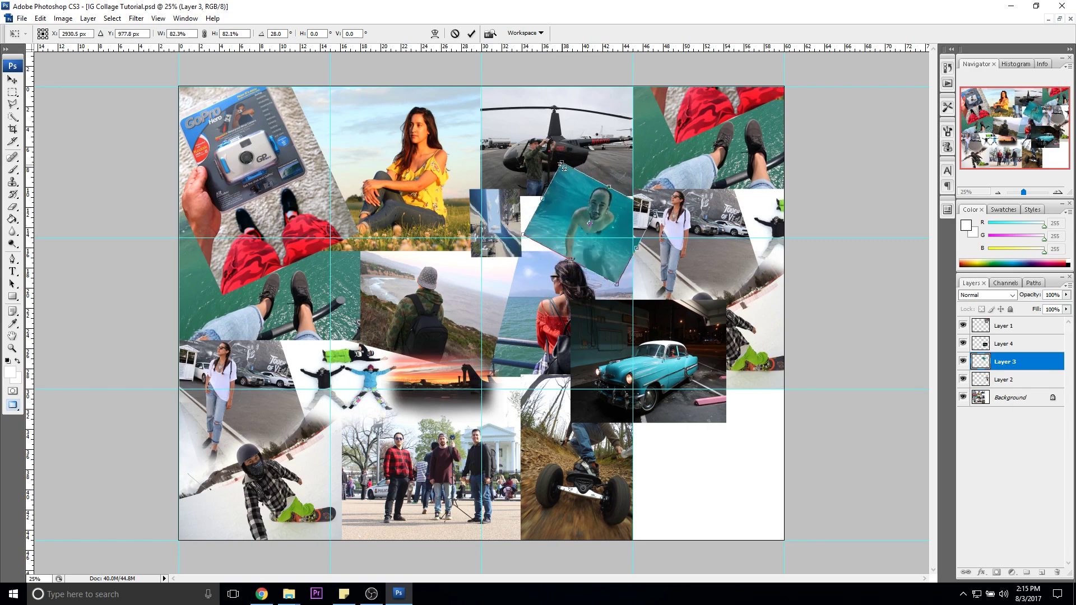
{"action": "left_click_drag", "start_coordinate": [566, 223], "coordinate": [506, 223]}
{"action": "left_click_drag", "start_coordinate": [514, 181], "coordinate": [527, 184]}
{"action": "left_click_drag", "start_coordinate": [609, 215], "coordinate": [638, 209]}
{"action": "left_click_drag", "start_coordinate": [527, 128], "coordinate": [487, 148]}
{"action": "left_click_drag", "start_coordinate": [517, 206], "coordinate": [546, 203]}
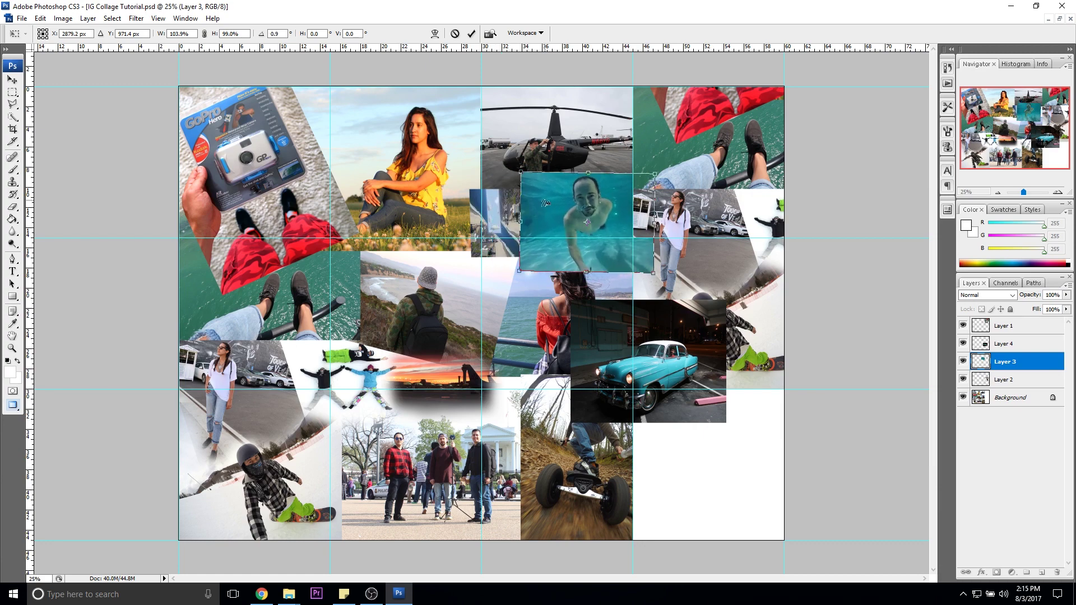
{"action": "left_click", "coordinate": [13, 81]}
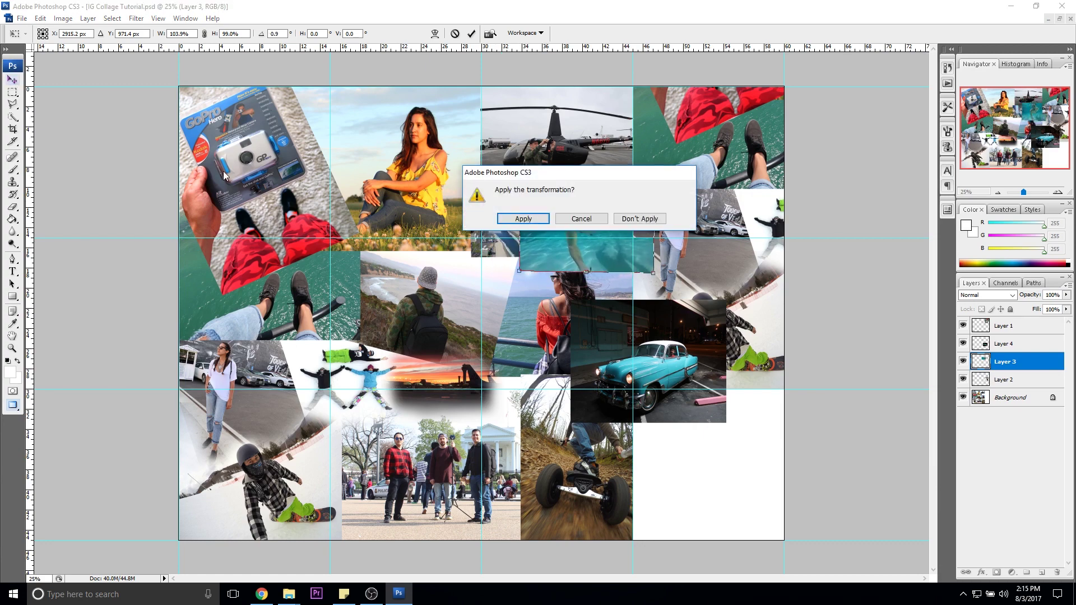
{"action": "key", "text": "Return"}
- Raise the underwater photo's Layer 3 to the top of the layer stack and nudge the photo slightly
{"action": "left_click_drag", "start_coordinate": [1000, 362], "coordinate": [1001, 326]}
{"action": "left_click_drag", "start_coordinate": [617, 252], "coordinate": [613, 252]}
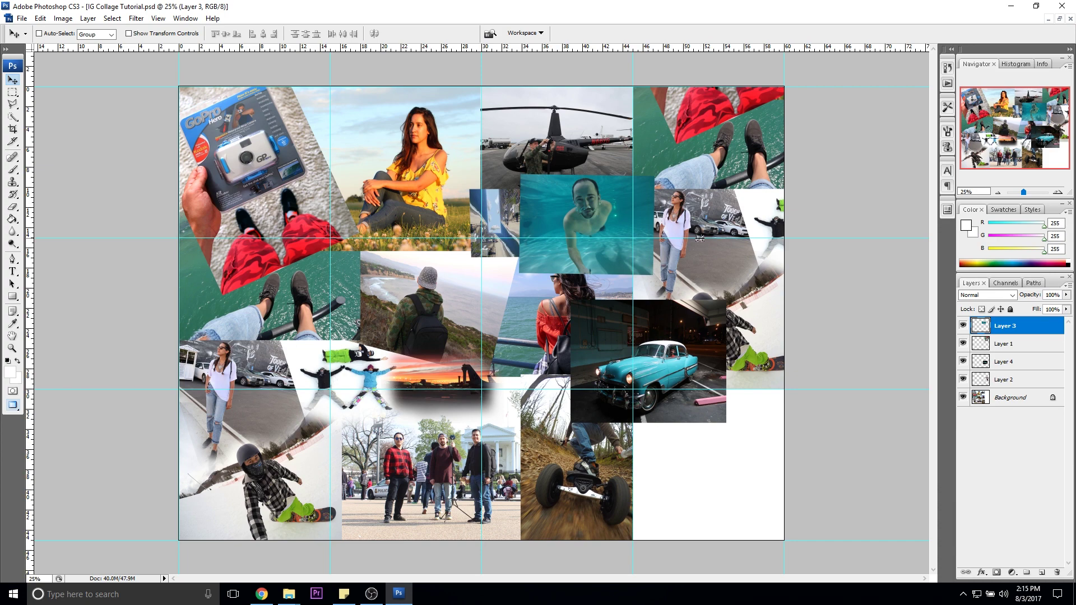
- Shrink the car photo to about 55% width and 46% height, rotate it 35.8° across the third/fourth column boundary, and bring it to front
{"action": "left_click", "coordinate": [1018, 345]}
{"action": "left_click", "coordinate": [1012, 363]}
{"action": "left_click_drag", "start_coordinate": [679, 354], "coordinate": [627, 373]}
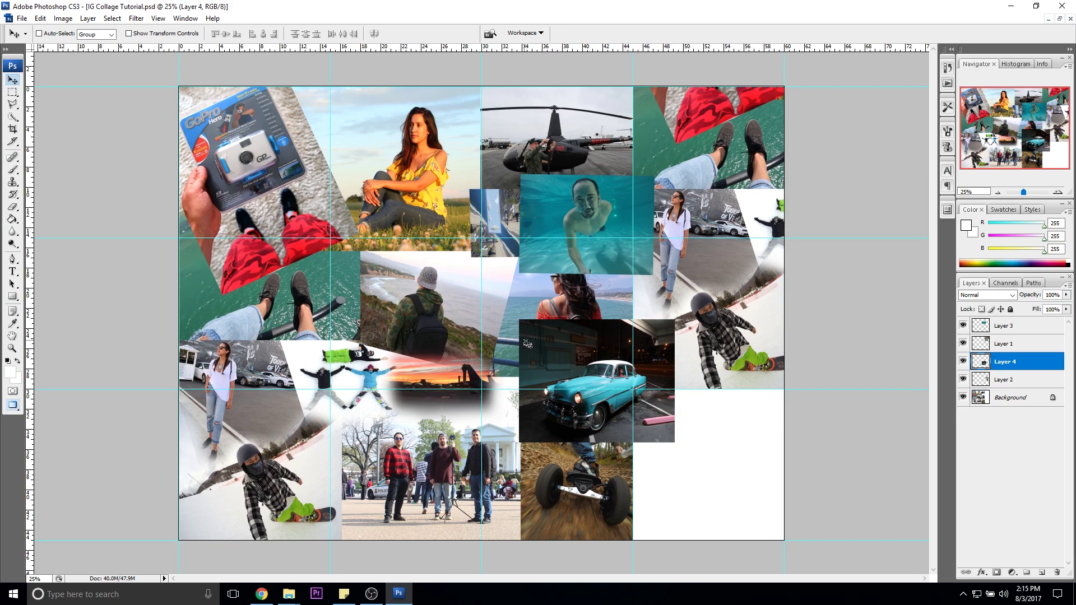
{"action": "key", "text": "ctrl+t"}
{"action": "left_click_drag", "start_coordinate": [519, 321], "coordinate": [608, 320]}
{"action": "left_click_drag", "start_coordinate": [693, 294], "coordinate": [706, 334]}
{"action": "left_click_drag", "start_coordinate": [617, 275], "coordinate": [628, 305]}
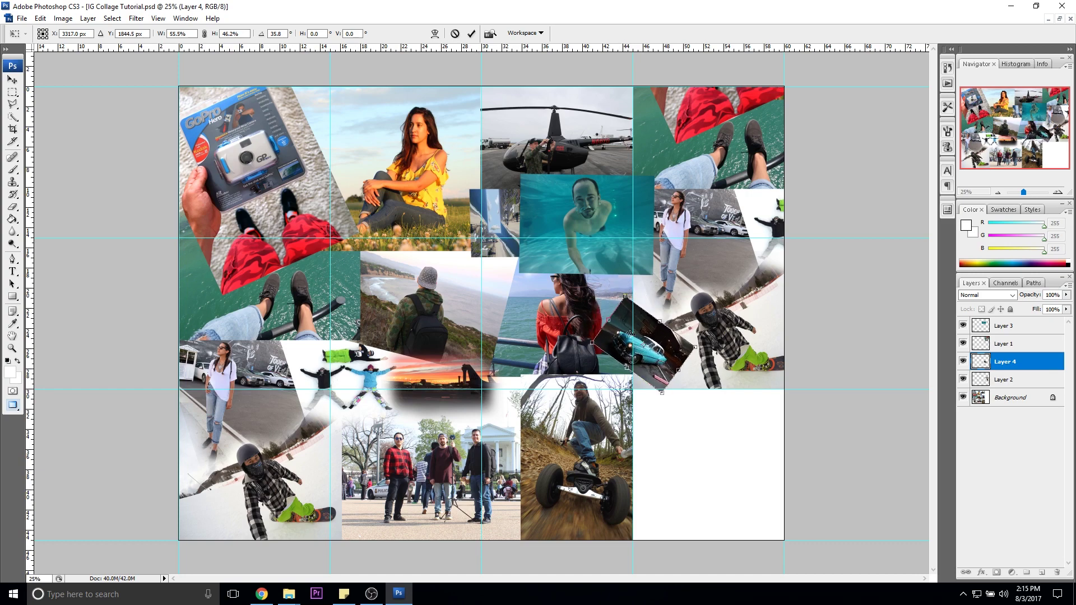
{"action": "left_click_drag", "start_coordinate": [642, 345], "coordinate": [643, 314]}
{"action": "key", "text": "Return"}
{"action": "key", "text": "ctrl+shift+bracketright"}
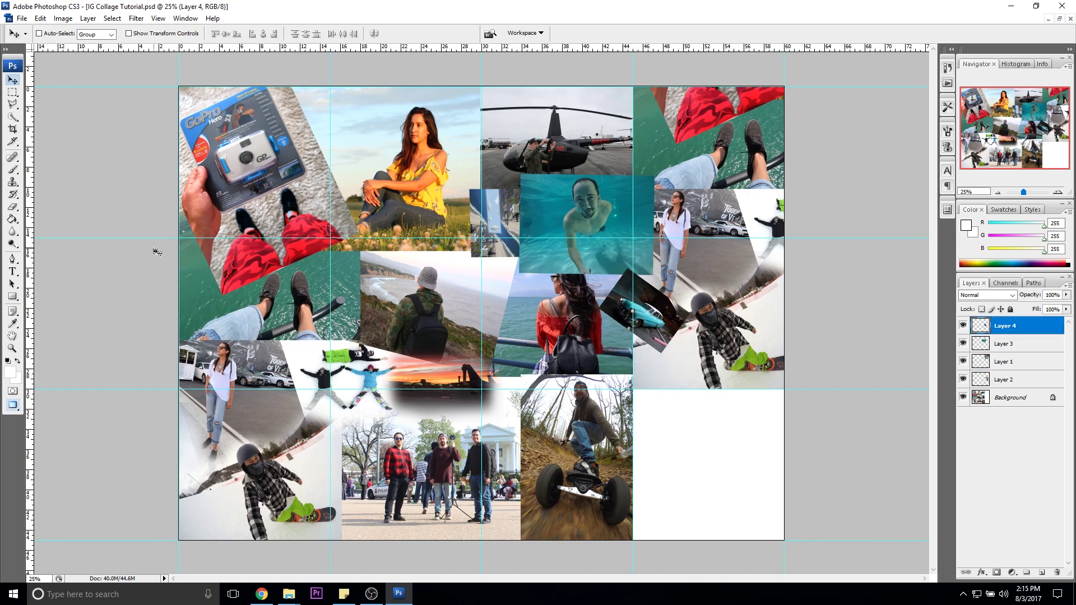
- Fade the edges of the car photo into the collage using the Eraser at 31% opacity with a 277 px brush
{"action": "left_click", "coordinate": [13, 207]}
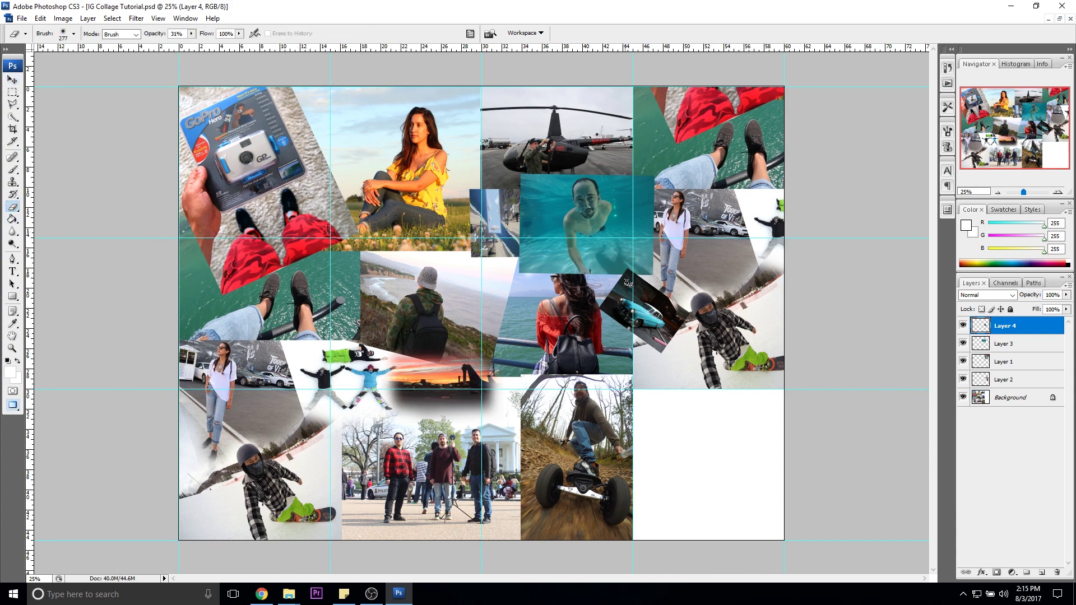
{"action": "scroll", "coordinate": [628, 287], "scroll_direction": "up", "scroll_amount": 5}
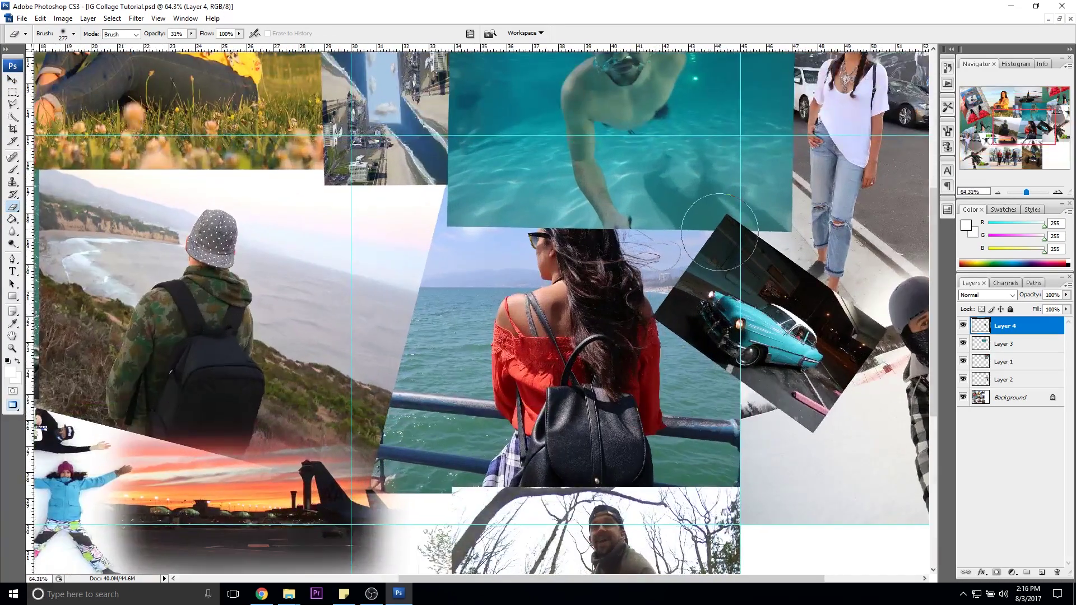
{"action": "mouse_move", "coordinate": [725, 228]}
{"action": "left_mouse_down"}
{"action": "mouse_move", "coordinate": [727, 208]}
{"action": "mouse_move", "coordinate": [815, 452]}
{"action": "mouse_move", "coordinate": [782, 443]}
{"action": "mouse_move", "coordinate": [763, 412]}
{"action": "mouse_move", "coordinate": [828, 374]}
{"action": "left_mouse_up"}
{"action": "scroll", "coordinate": [799, 277], "scroll_direction": "down", "scroll_amount": 3}
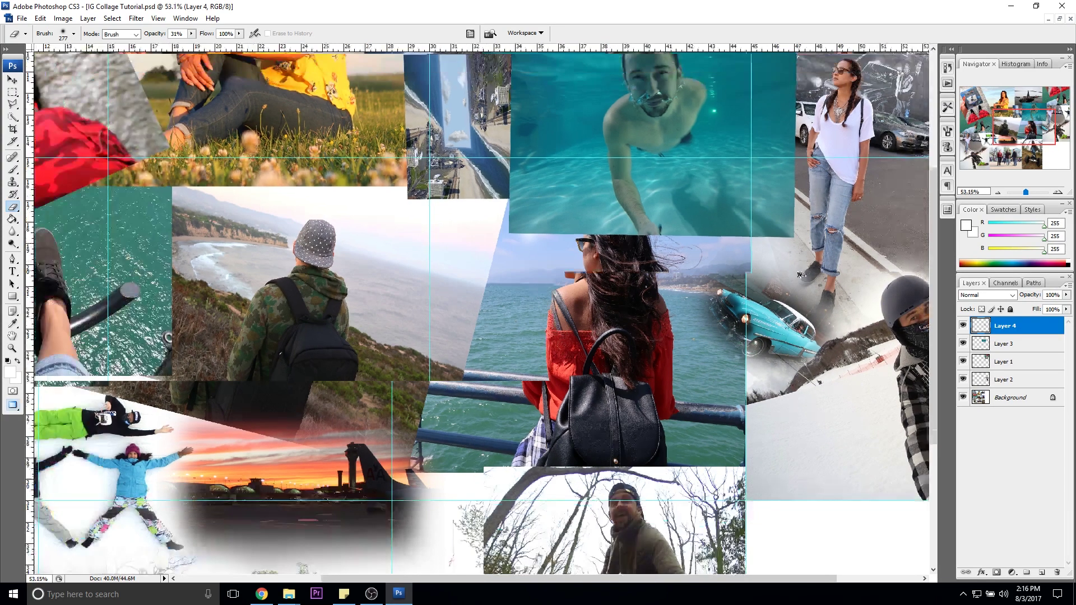
{"action": "scroll", "coordinate": [799, 277], "scroll_direction": "down", "scroll_amount": 2}
- Fade the edges of the underwater photo on Layer 3 around the swimmer with the Eraser at 31% opacity
{"action": "left_click", "coordinate": [1004, 344]}
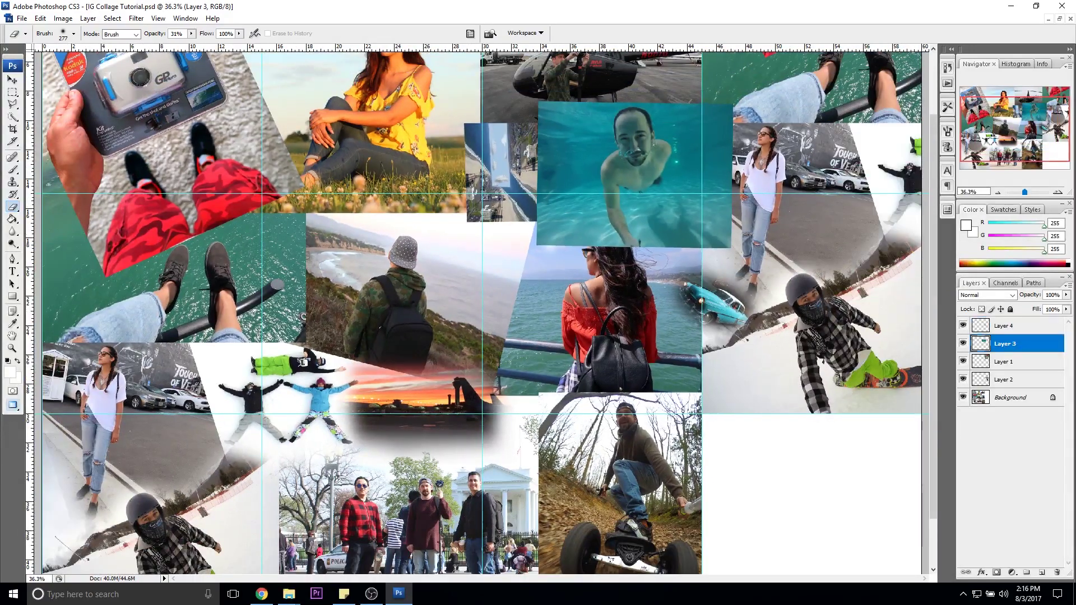
{"action": "left_click_drag", "start_coordinate": [693, 267], "coordinate": [726, 137]}
{"action": "scroll", "coordinate": [726, 138], "scroll_direction": "down", "scroll_amount": 1}
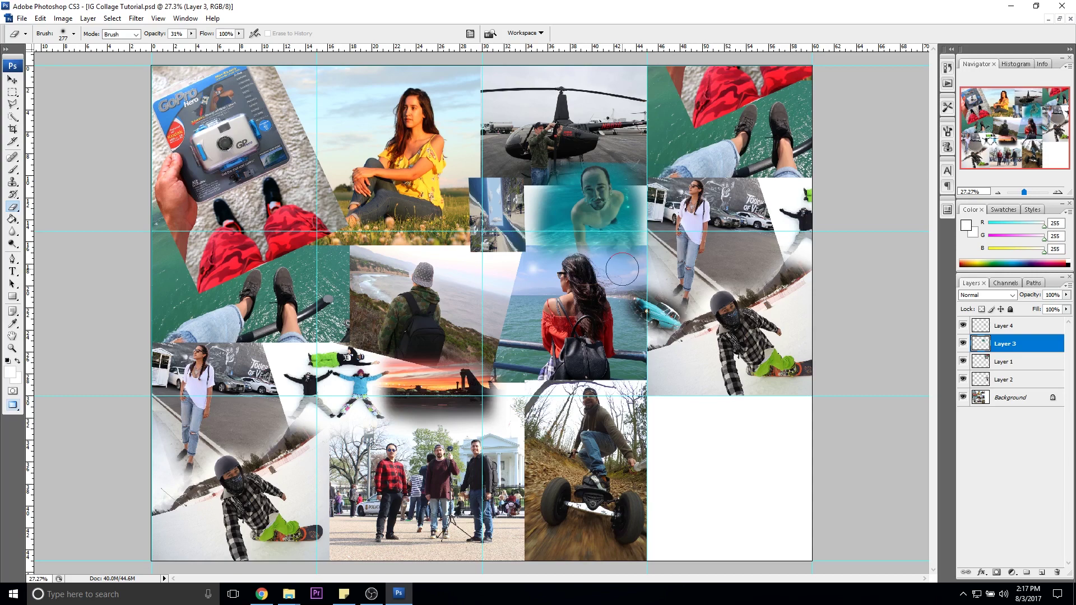
{"action": "left_click_drag", "start_coordinate": [584, 155], "coordinate": [623, 163]}
- Shift the underwater photo toward the third/fourth column boundary and soften its outer edge with the Eraser
{"action": "left_click", "coordinate": [12, 80]}
{"action": "left_click_drag", "start_coordinate": [542, 217], "coordinate": [562, 212]}
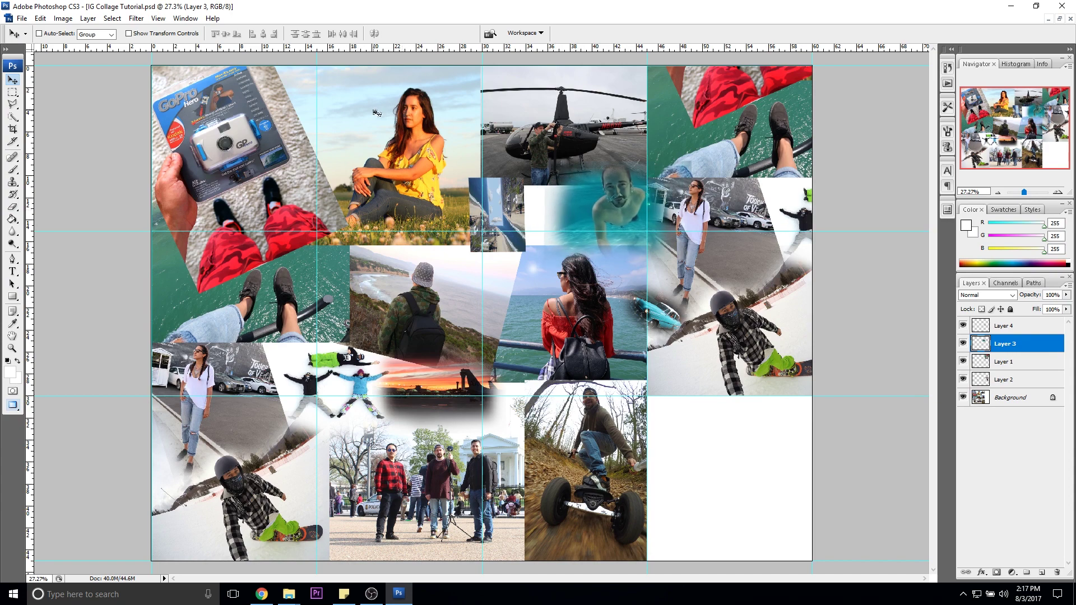
{"action": "left_click", "coordinate": [12, 207]}
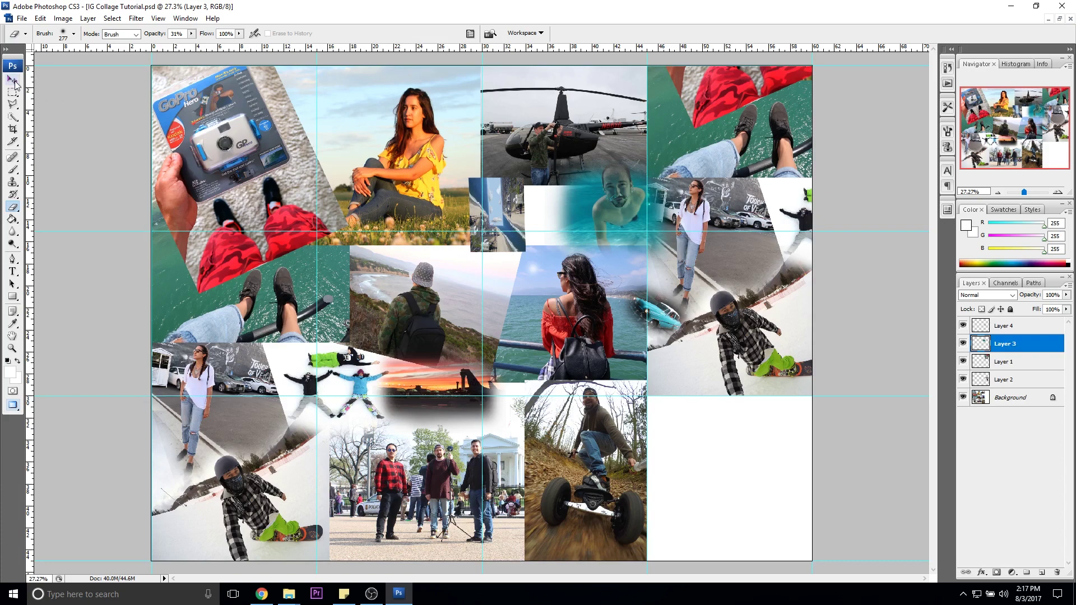
- Enlarge the underwater photo on Layer 3 to 129.5% width and 123.3% height, reposition it below the helicopter, and apply the transformation
{"action": "left_click", "coordinate": [12, 81]}
{"action": "key", "text": "ctrl+t"}
{"action": "left_click_drag", "start_coordinate": [545, 269], "coordinate": [500, 295]}
{"action": "left_click_drag", "start_coordinate": [563, 259], "coordinate": [558, 248]}
{"action": "left_click", "coordinate": [13, 80]}
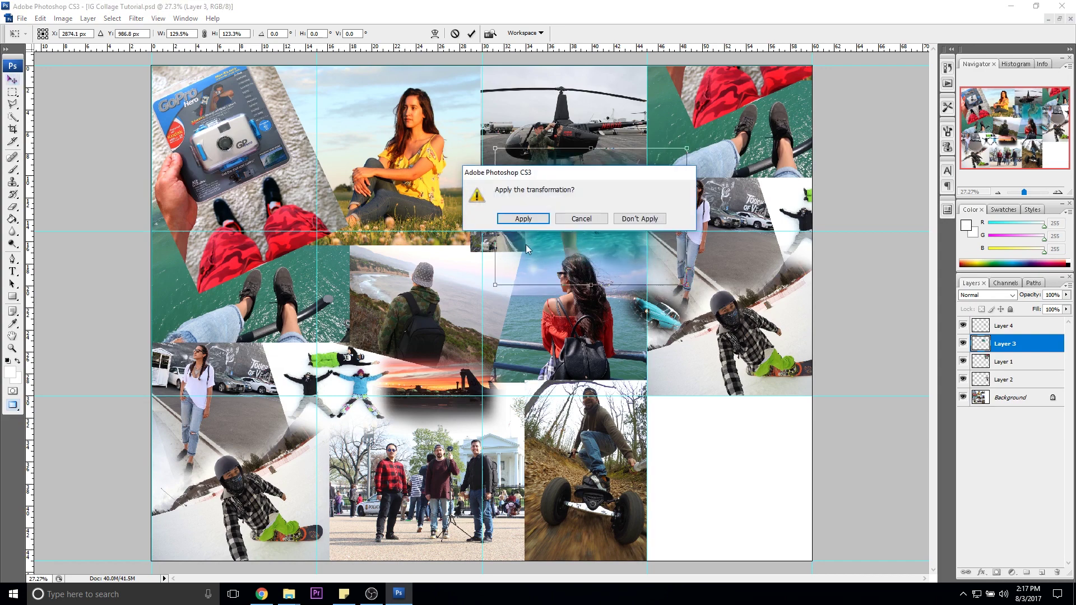
{"action": "left_click", "coordinate": [524, 224]}
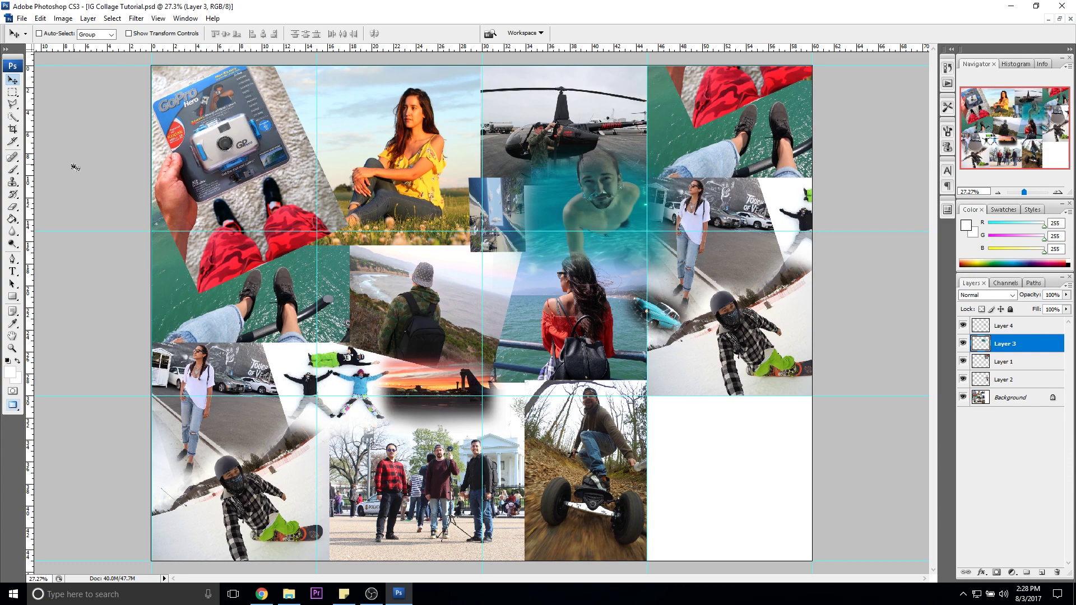
- Slice the collage along its guides and open it in Save for Web & Devices despite its large size
{"action": "left_click", "coordinate": [17, 144]}
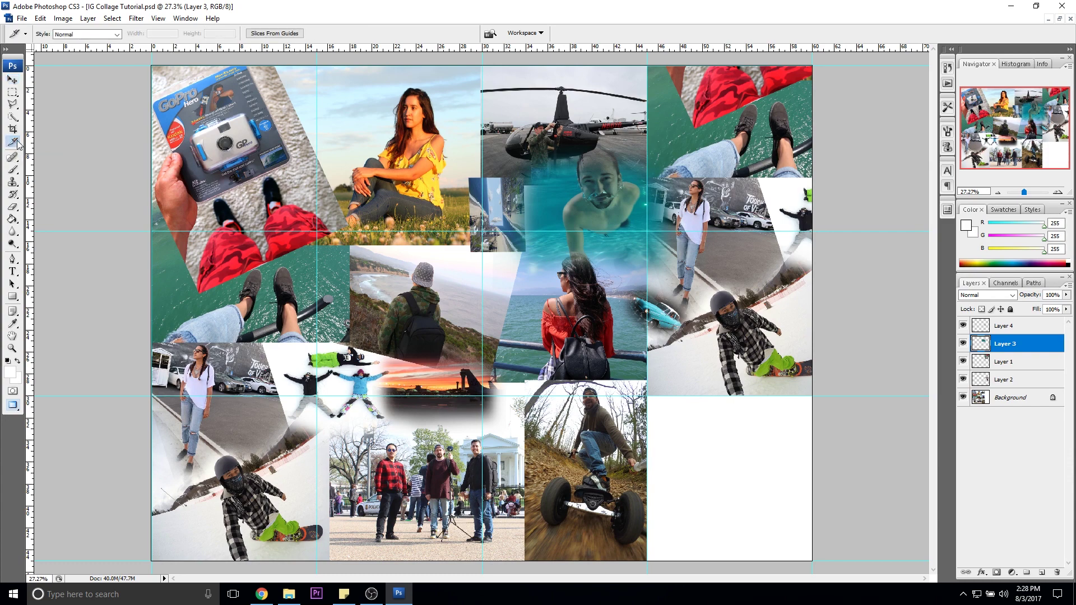
{"action": "left_click", "coordinate": [277, 35]}
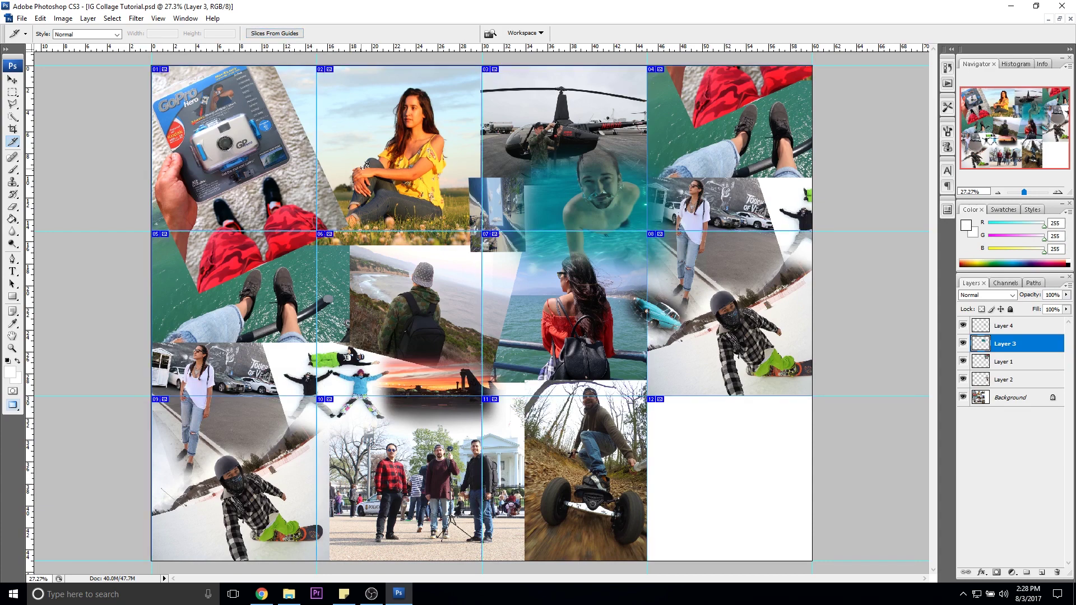
{"action": "left_click", "coordinate": [24, 19]}
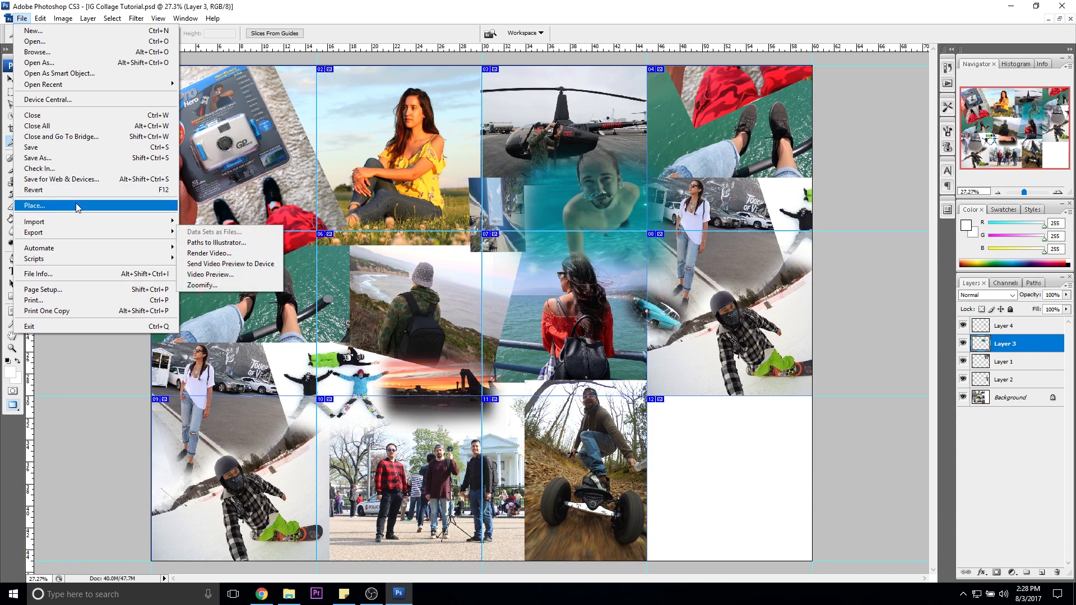
{"action": "left_click", "coordinate": [58, 183]}
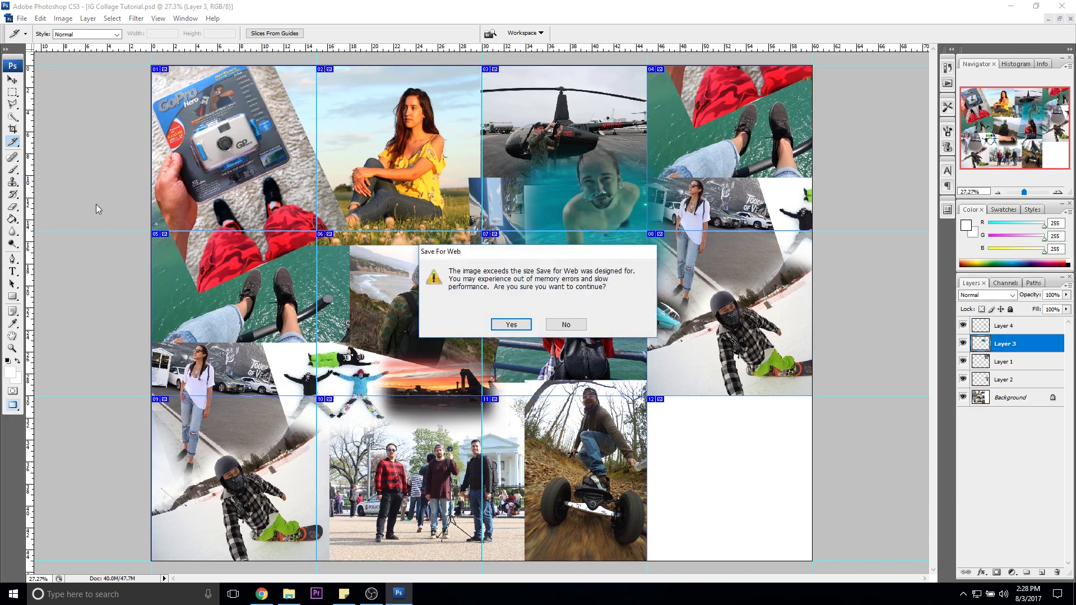
{"action": "left_click", "coordinate": [511, 326]}
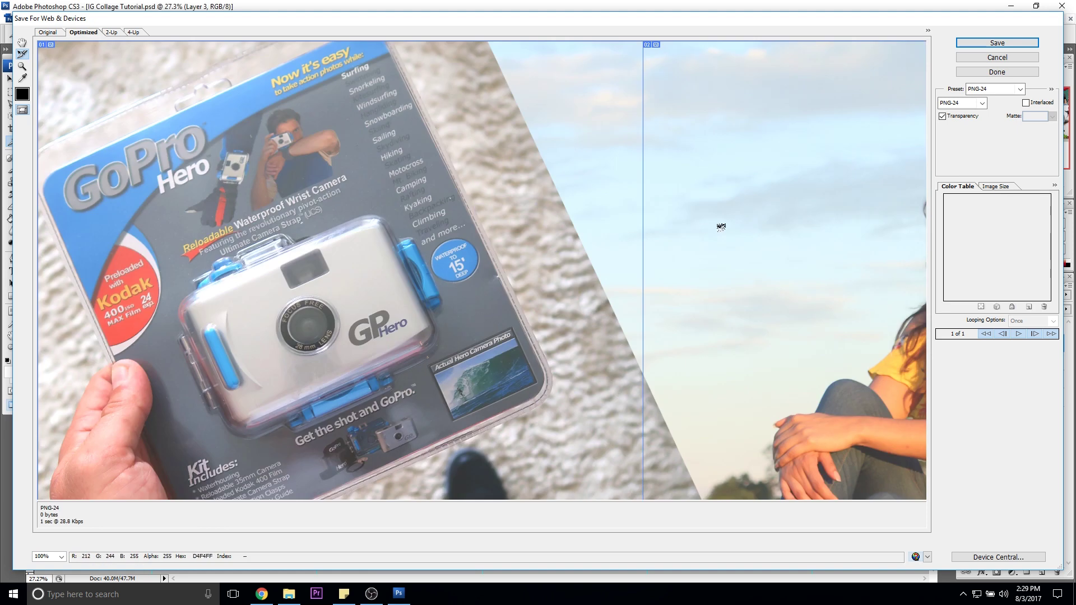
- Export all slices as PNG-24 images named IG-Collage-Tutorial into the FEED folder
{"action": "left_click", "coordinate": [981, 103]}
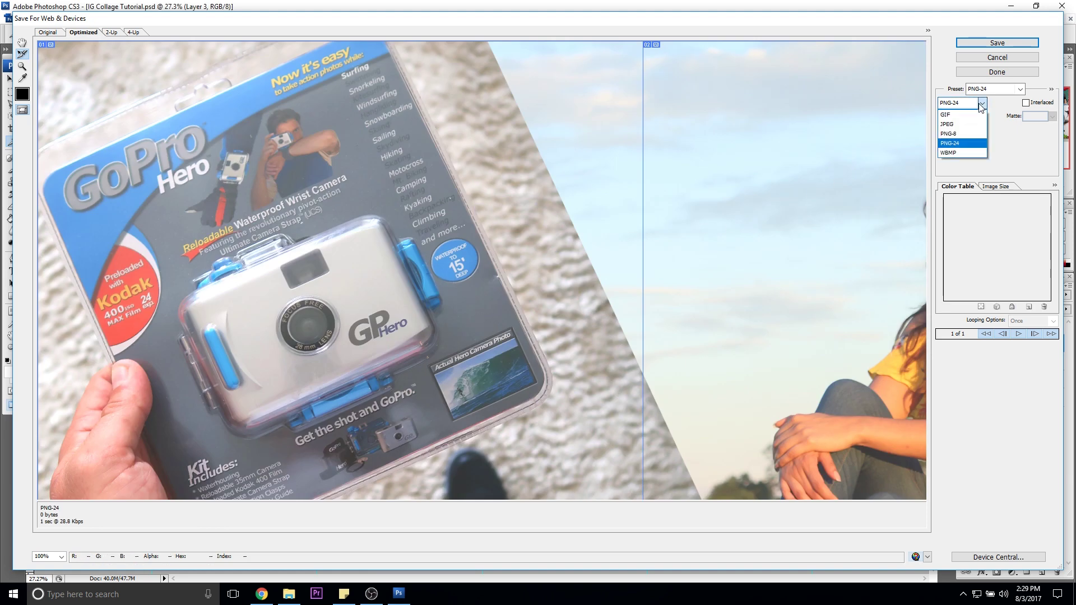
{"action": "left_click", "coordinate": [956, 143]}
{"action": "left_click", "coordinate": [960, 43]}
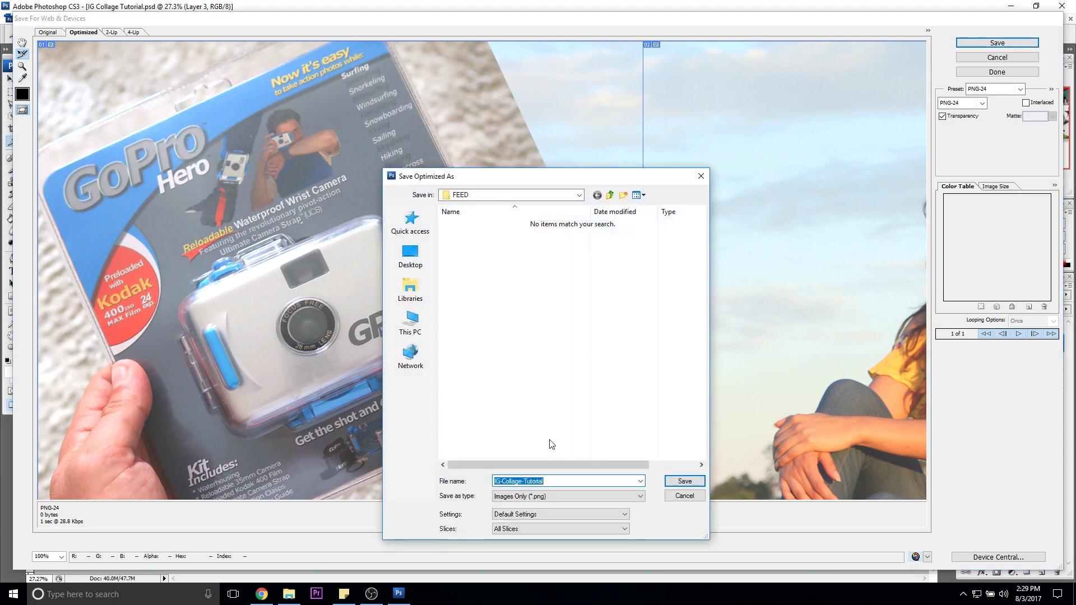
{"action": "left_click", "coordinate": [518, 529]}
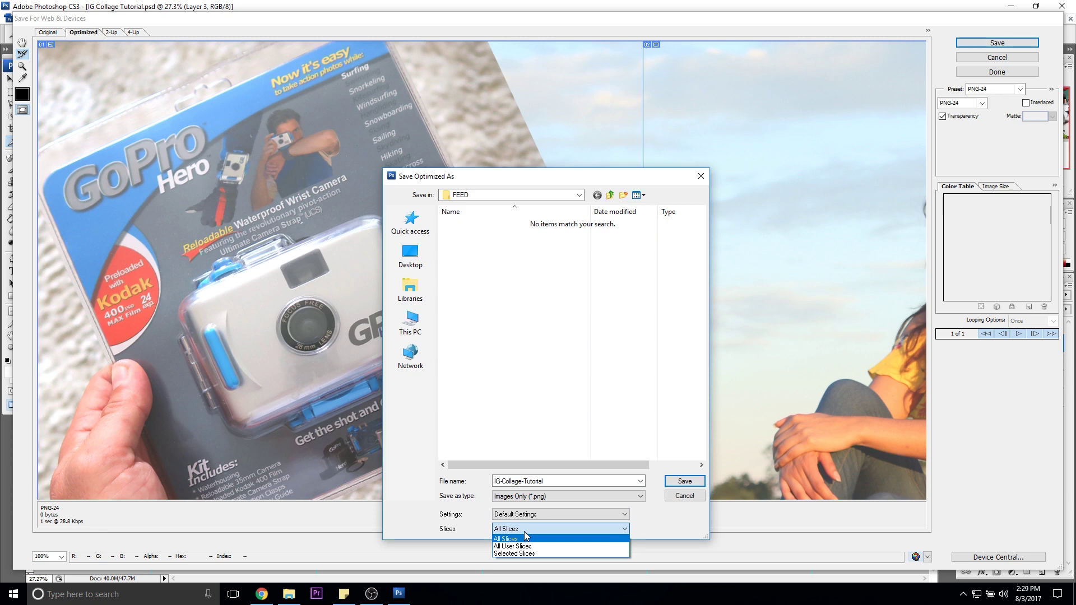
{"action": "left_click", "coordinate": [525, 537]}
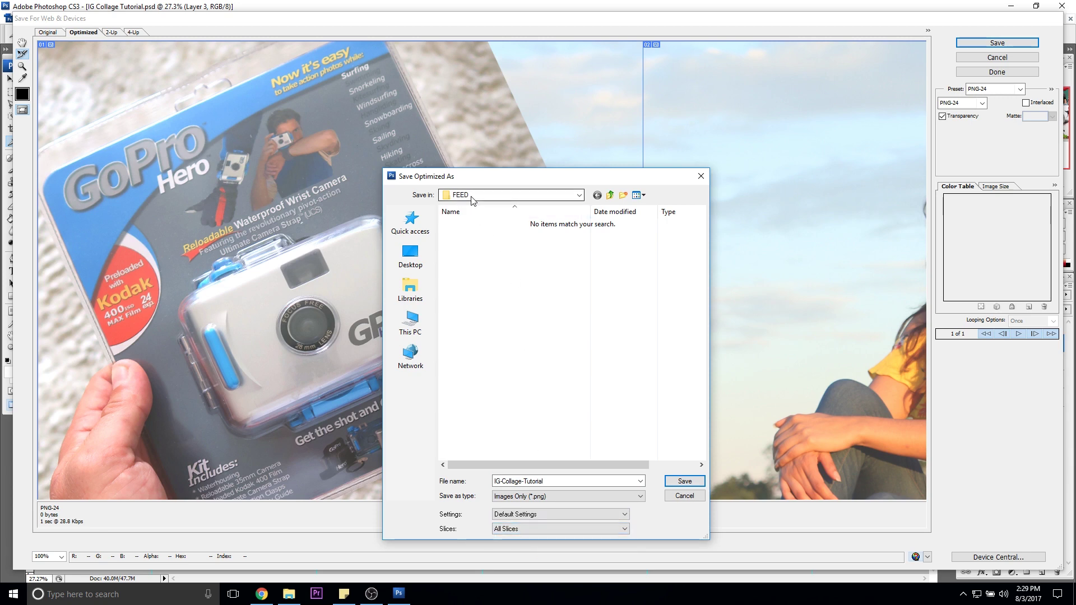
{"action": "left_click", "coordinate": [684, 481]}
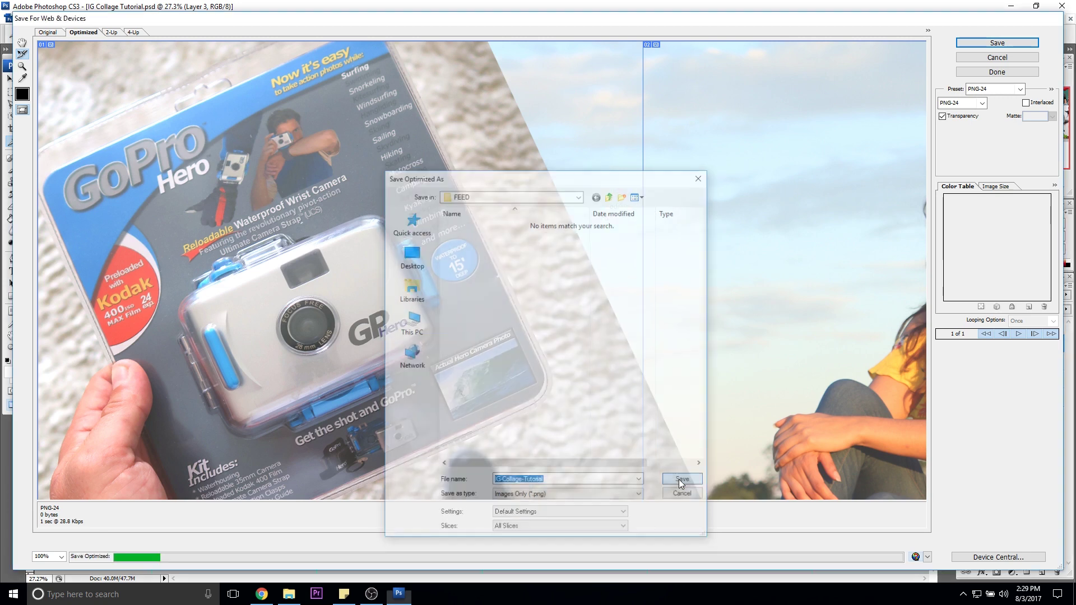
- Switch to File Explorer and go through the exported collage tiles in the images folder inside FEED
{"action": "left_click", "coordinate": [291, 595]}
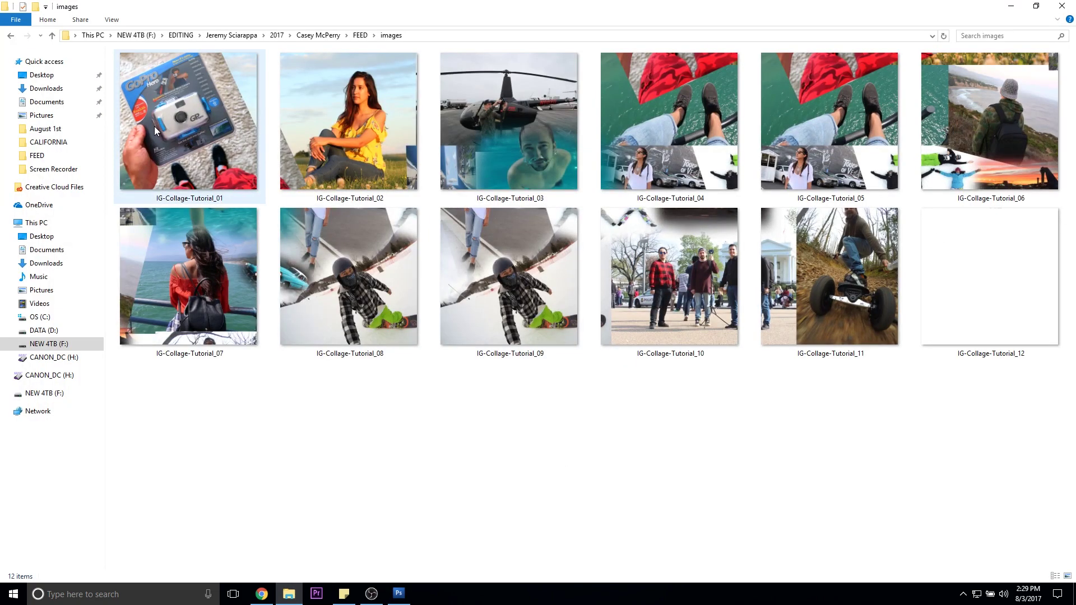
{"action": "left_click", "coordinate": [156, 131]}
{"action": "key", "text": "Right"}
{"action": "key", "text": "Right"}
{"action": "key", "text": "Right"}
{"action": "key", "text": "Right"}
{"action": "key", "text": "Right"}
{"action": "key", "text": "Right"}
{"action": "key", "text": "Right"}
{"action": "key", "text": "Right"}
{"action": "key", "text": "Right"}
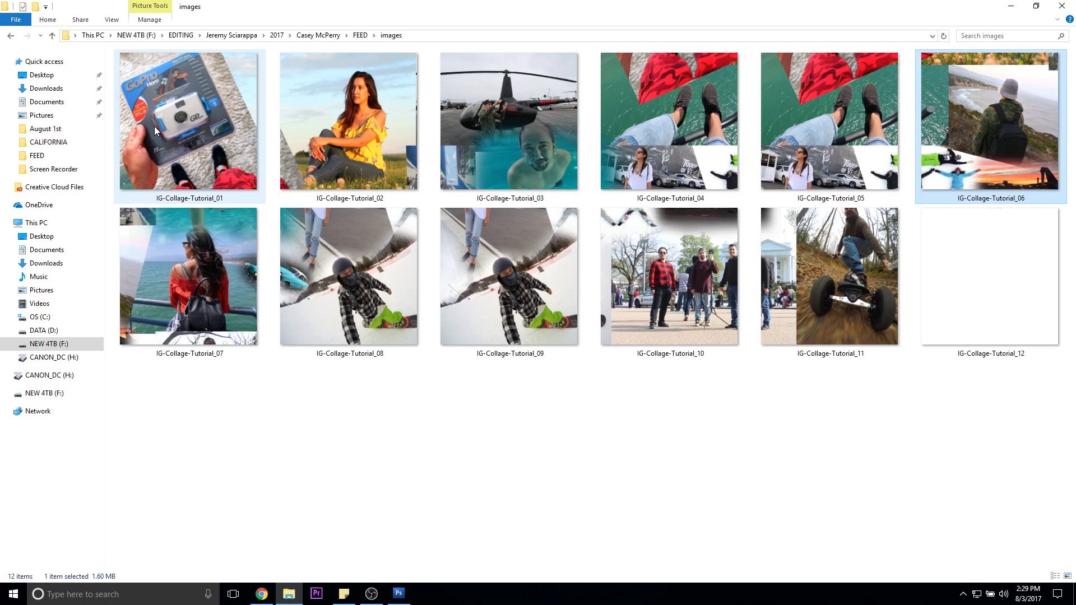
{"action": "key", "text": "Right"}
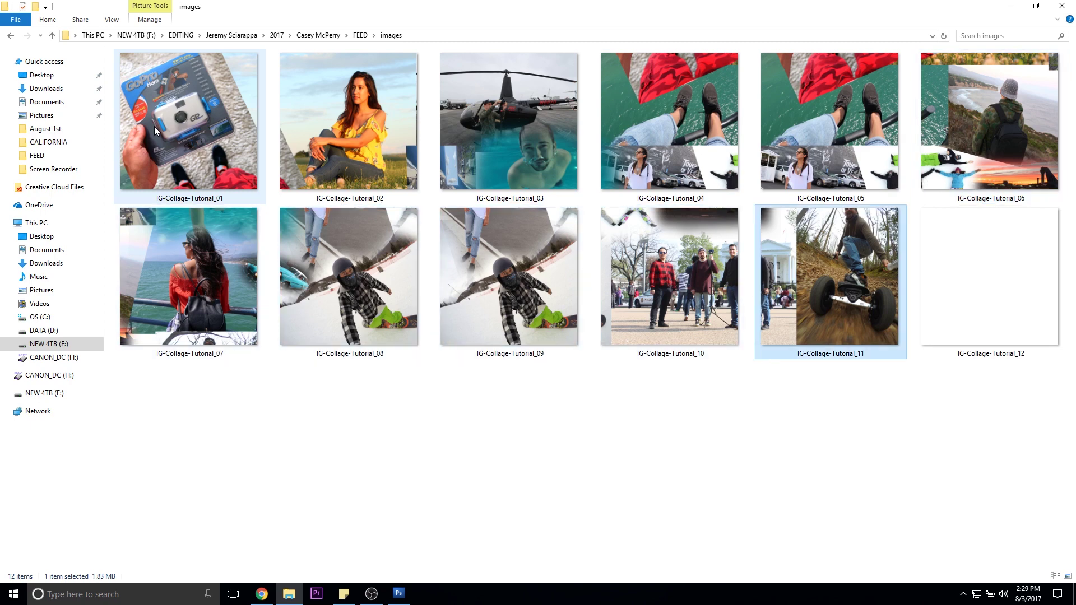
{"action": "key", "text": "Right"}
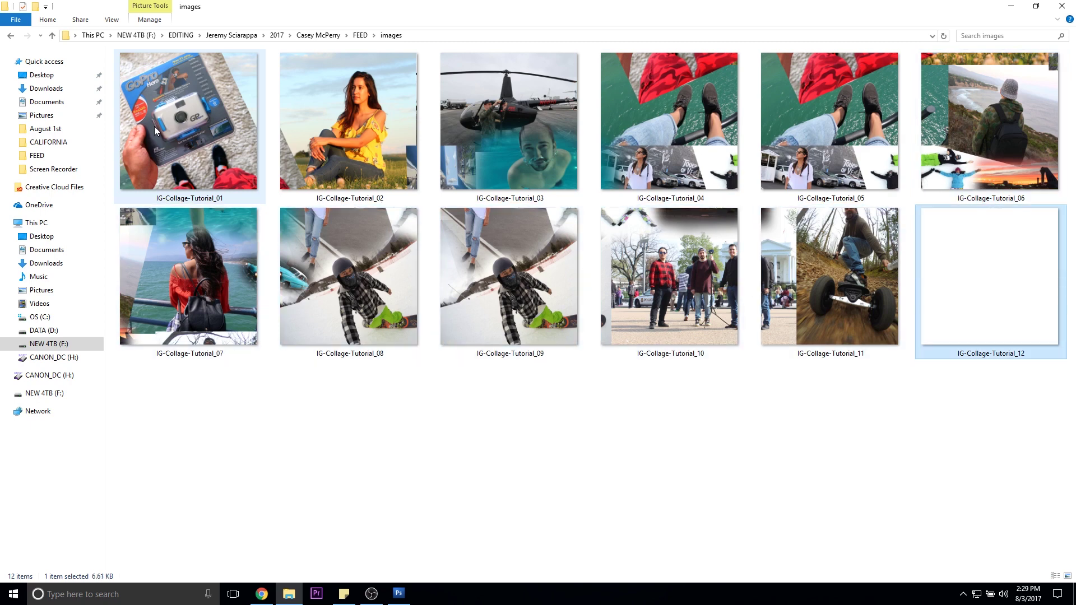
- Go back through the exported tiles and compare IG-Collage-Tutorial_04 with IG-Collage-Tutorial_05 for repeated content
{"action": "key", "text": "Left"}
{"action": "key", "text": "Left"}
{"action": "key", "text": "Left"}
{"action": "key", "text": "Left"}
{"action": "key", "text": "Right"}
{"action": "key", "text": "Left"}
{"action": "key", "text": "Left"}
{"action": "key", "text": "Left"}
{"action": "key", "text": "Left"}
{"action": "key", "text": "Left"}
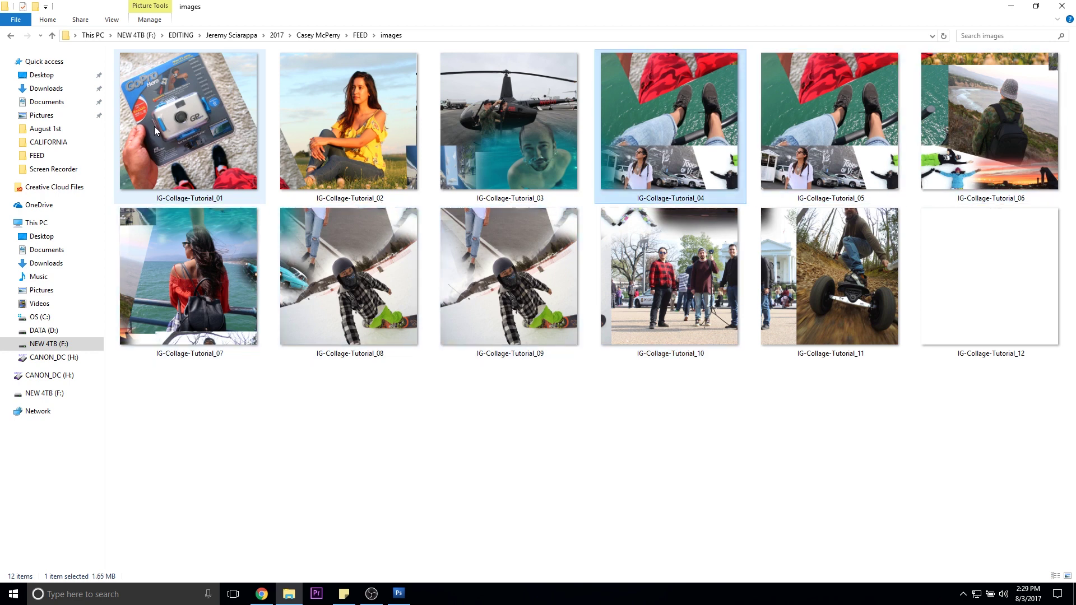
{"action": "key", "text": "Right"}
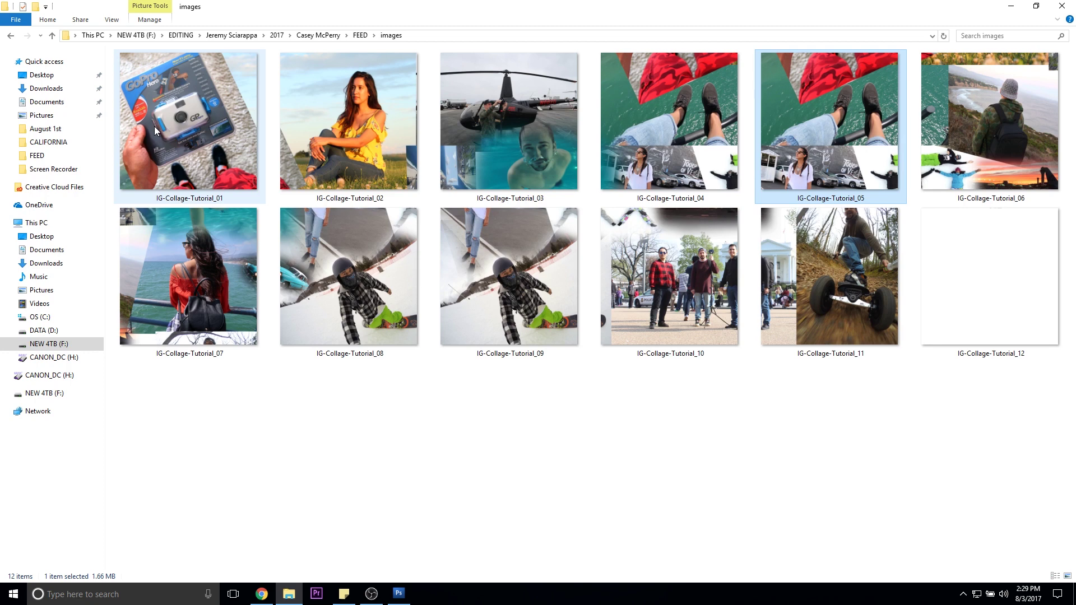
- Delete the duplicate tiles IG-Collage-Tutorial_09 and IG-Collage-Tutorial_05, keeping tiles 08 and 04
{"action": "left_click", "coordinate": [415, 276]}
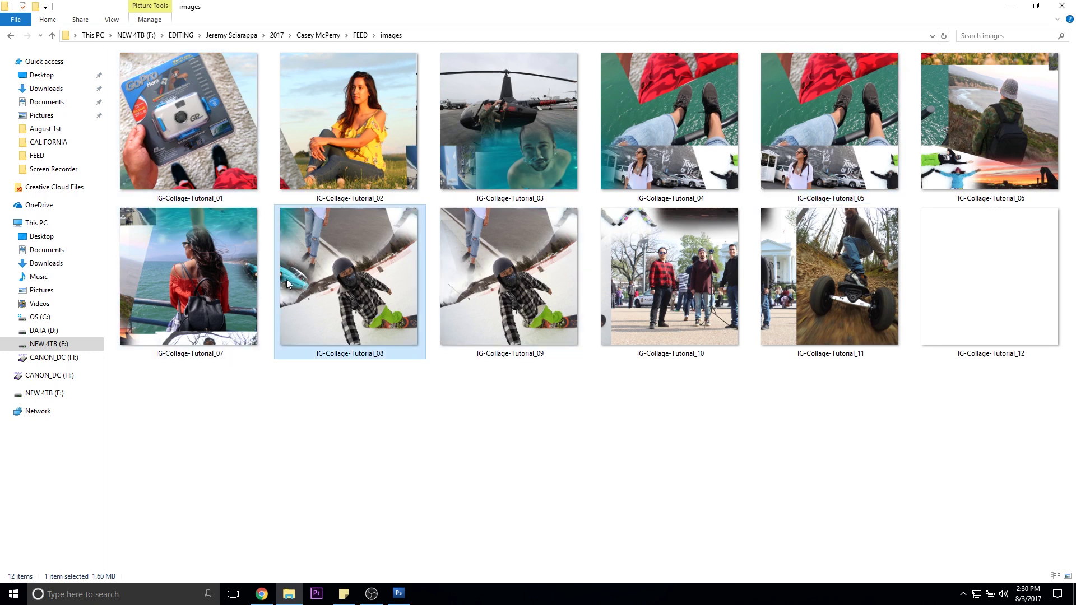
{"action": "left_click", "coordinate": [489, 281]}
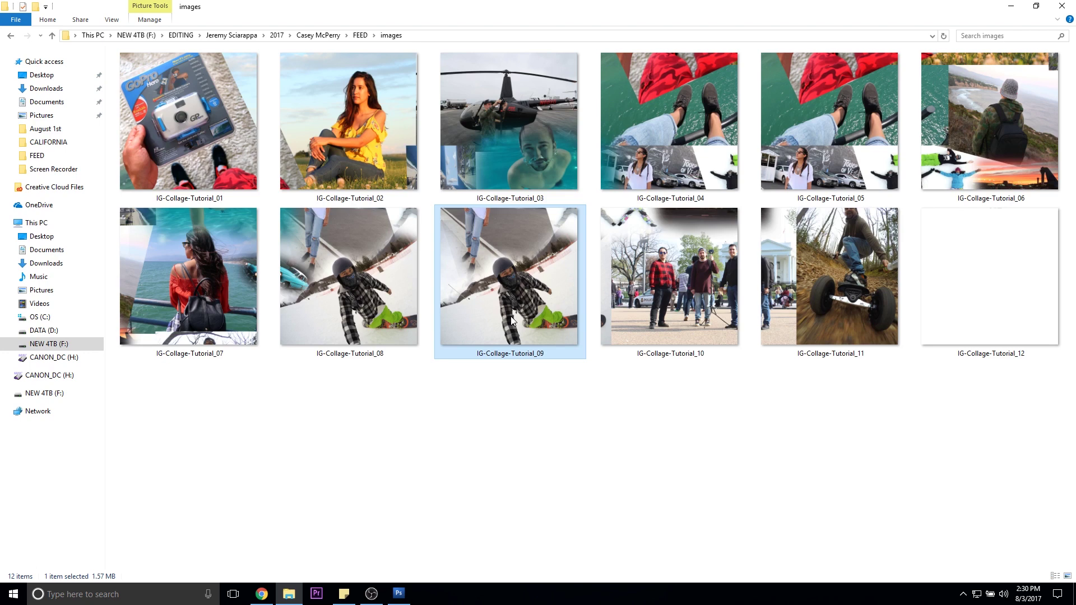
{"action": "key", "text": "Delete"}
{"action": "left_click", "coordinate": [634, 126]}
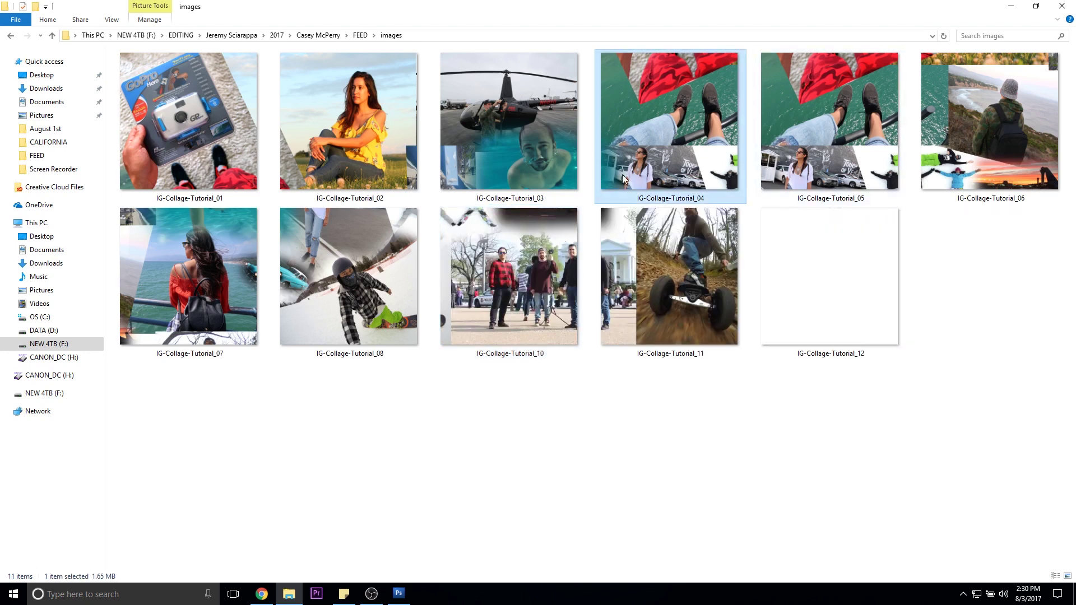
{"action": "left_click", "coordinate": [819, 134]}
{"action": "key", "text": "Delete"}
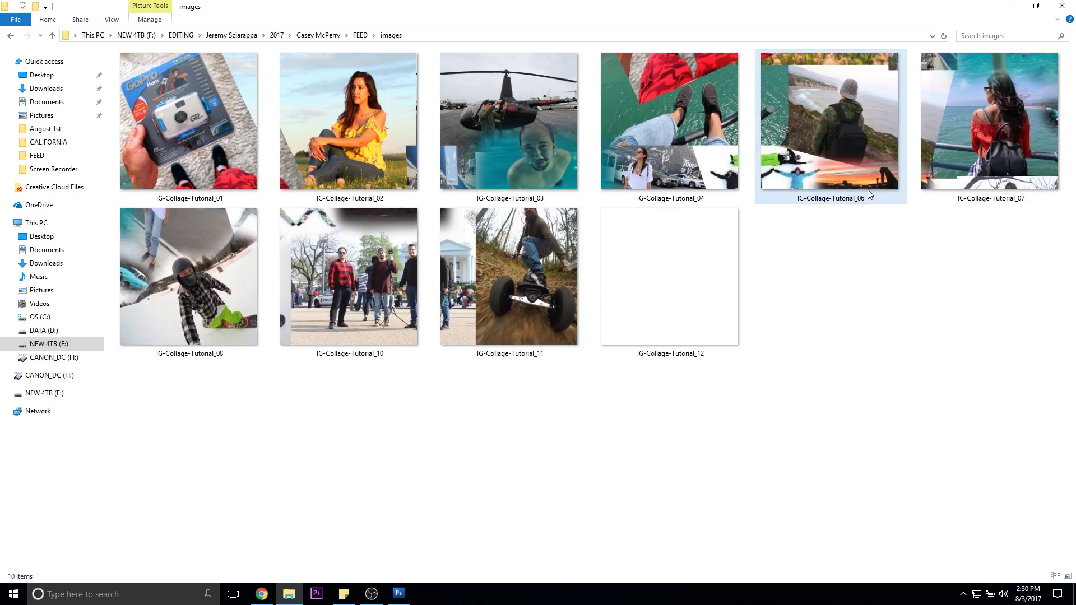
- Look through the remaining collage tiles backward from IG-Collage-Tutorial_10 to check their order
{"action": "left_click", "coordinate": [367, 254]}
{"action": "key", "text": "Left"}
{"action": "key", "text": "Left"}
{"action": "key", "text": "Left"}
{"action": "key", "text": "Left"}
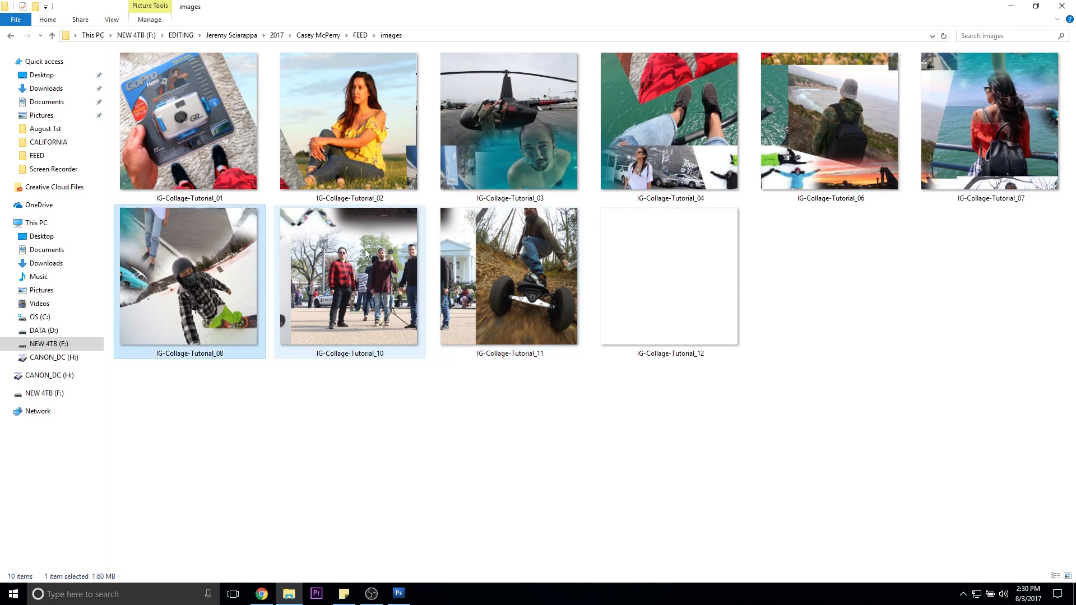
{"action": "key", "text": "Left"}
{"action": "key", "text": "Left"}
{"action": "key", "text": "Left"}
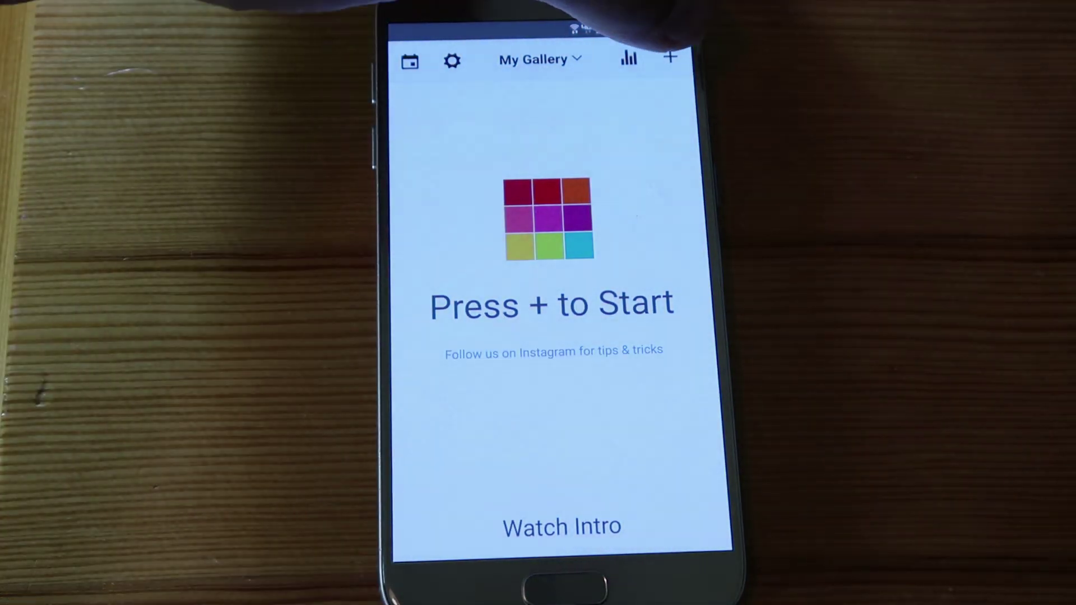
- Switch to the Preview phone app, add the mountainboarder tile to My Gallery, and postpone the rating request
{"action": "left_click", "coordinate": [670, 57]}
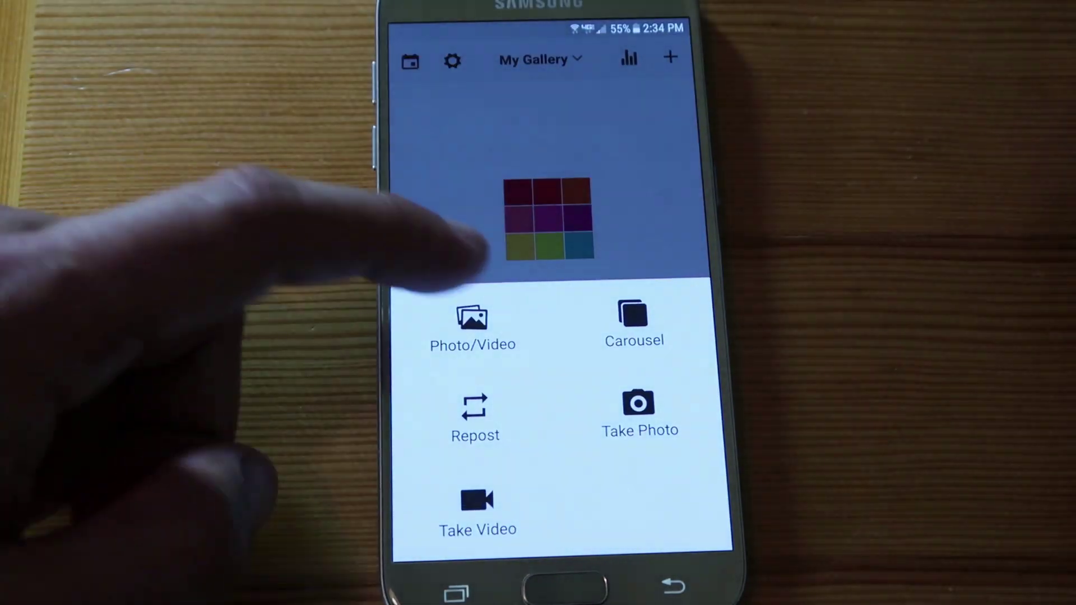
{"action": "left_click", "coordinate": [472, 331]}
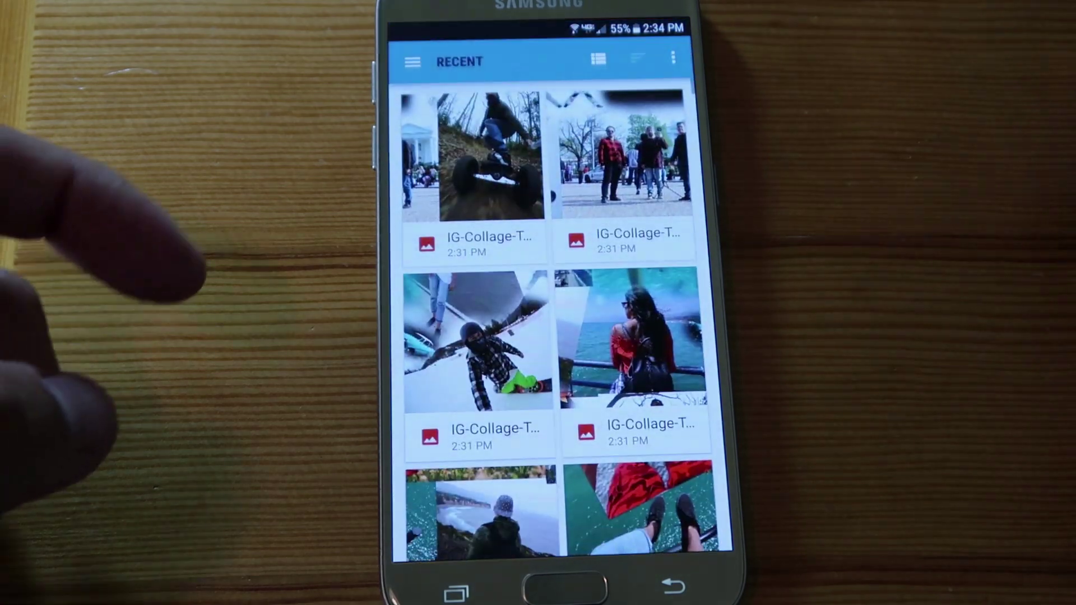
{"action": "left_click", "coordinate": [473, 157]}
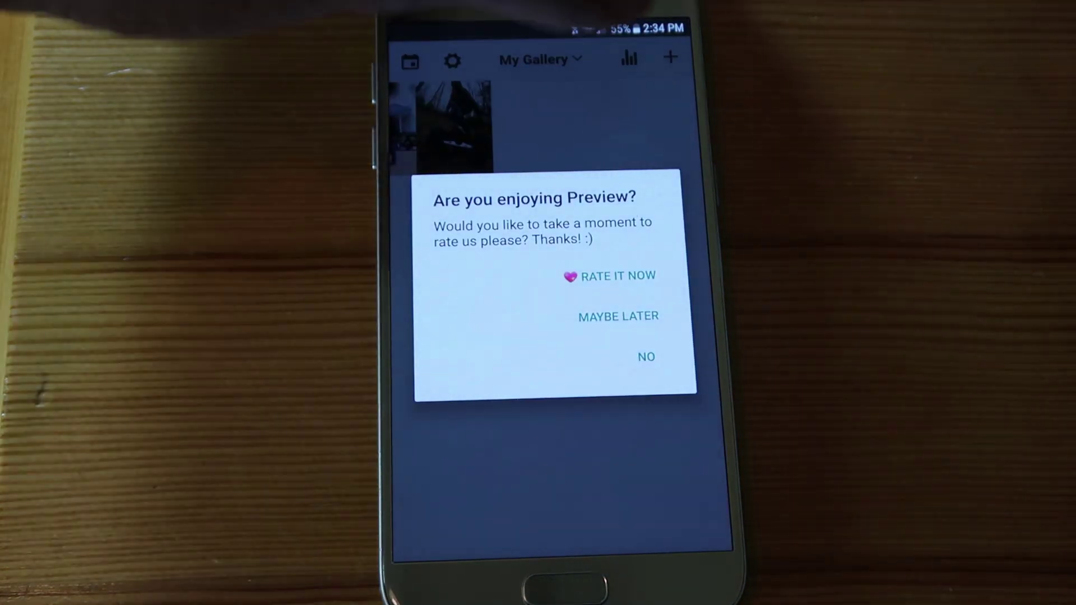
{"action": "left_click", "coordinate": [619, 317]}
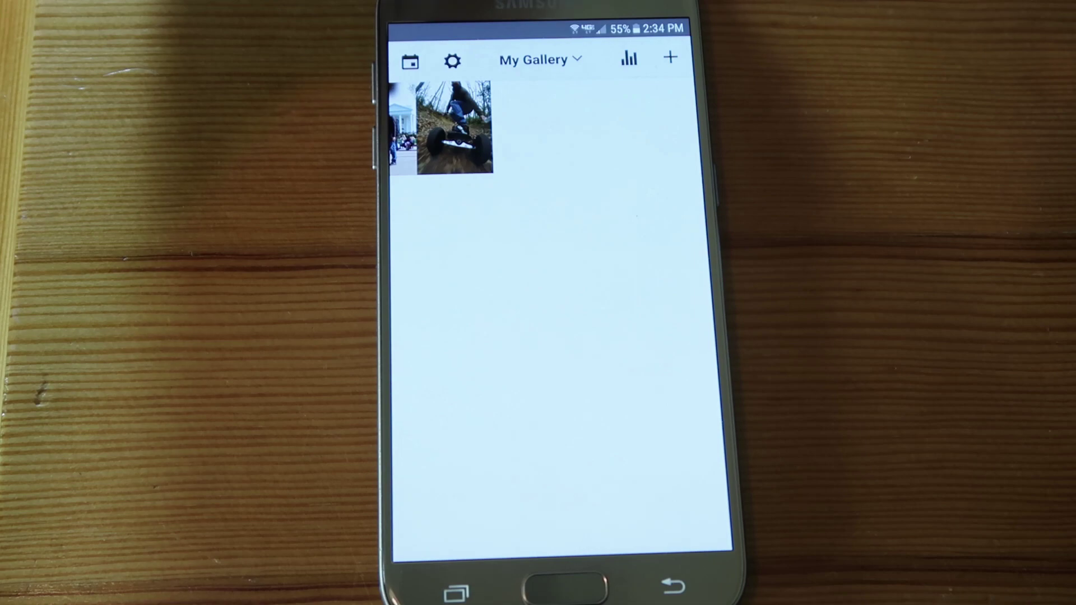
- Add the tile with the group of men standing outdoors to My Gallery
{"action": "left_click", "coordinate": [670, 57]}
{"action": "left_click", "coordinate": [449, 331]}
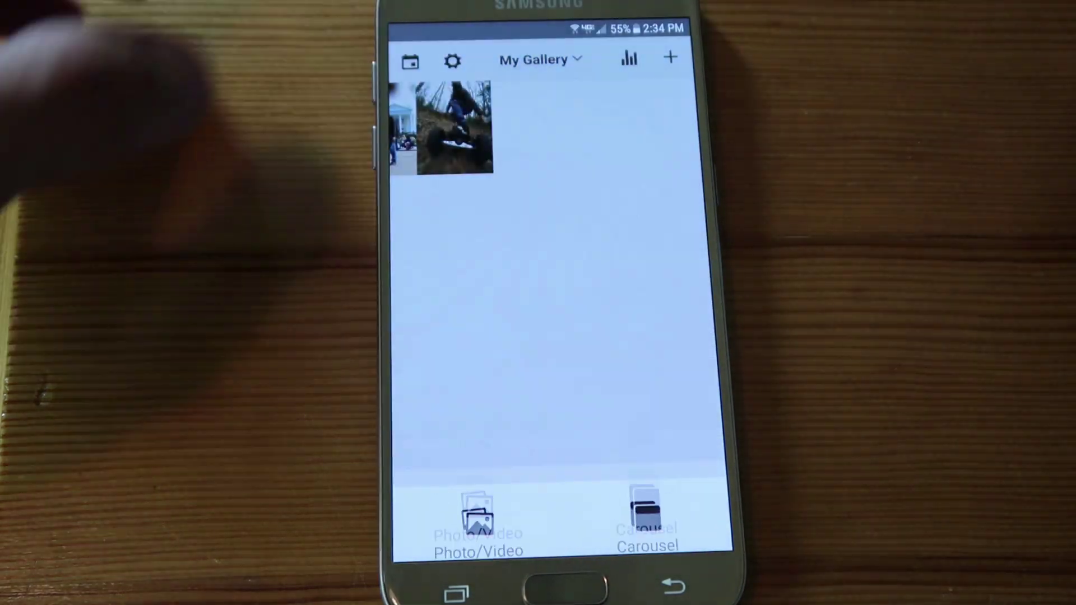
{"action": "scroll", "coordinate": [457, 314], "scroll_direction": "down", "scroll_amount": 3}
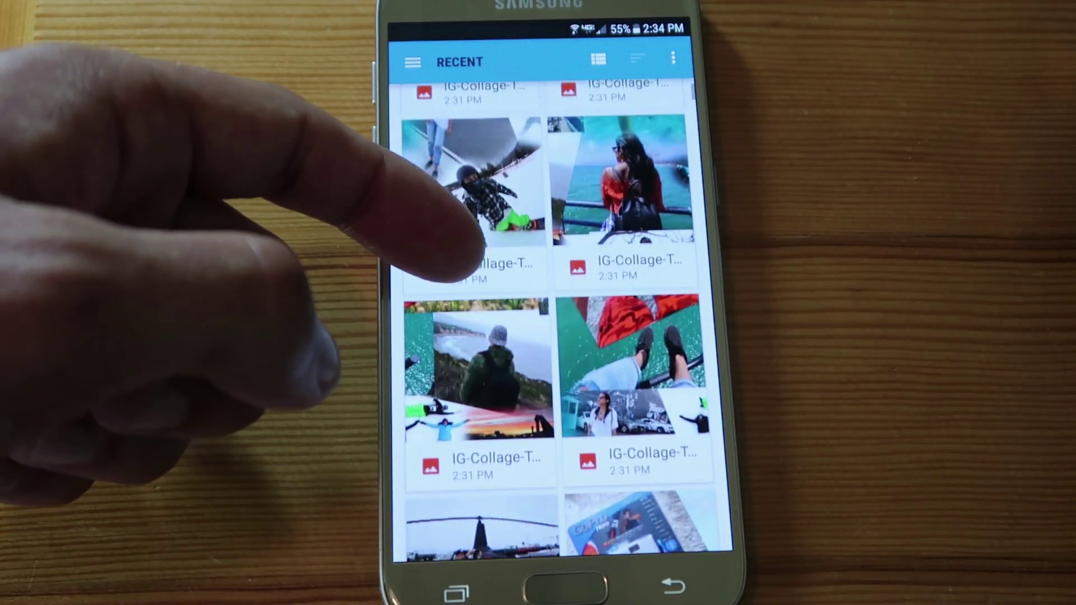
{"action": "scroll", "coordinate": [477, 280], "scroll_direction": "up", "scroll_amount": 3}
{"action": "left_click", "coordinate": [524, 61]}
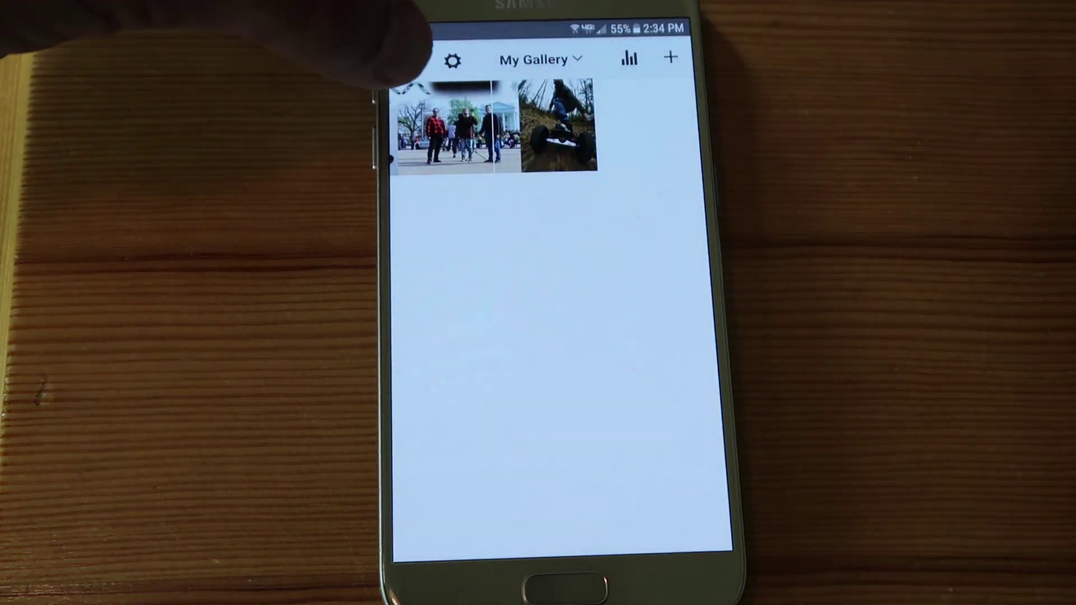
- Add the snowboarder tile from the recent images to My Gallery
{"action": "left_click", "coordinate": [671, 57]}
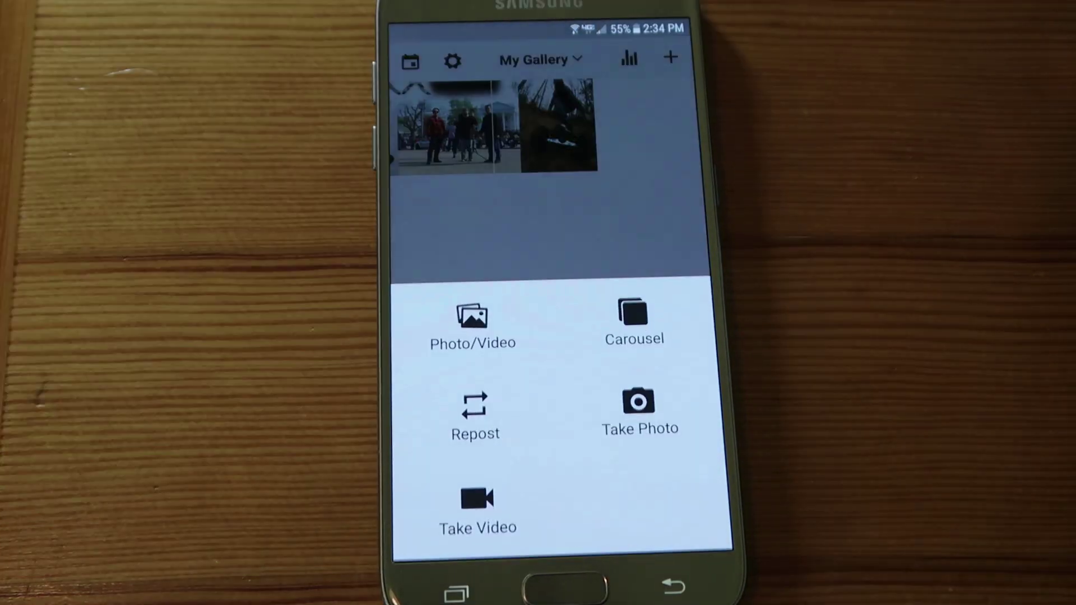
{"action": "left_click", "coordinate": [460, 326]}
{"action": "left_click", "coordinate": [482, 247]}
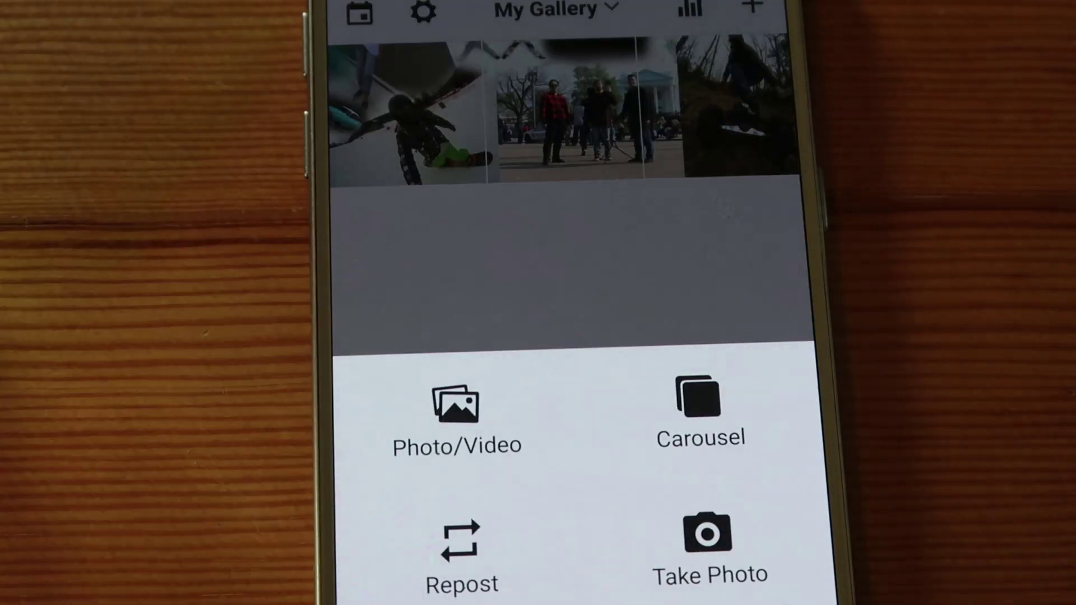
- Add the next collage tile from the recent images to My Gallery, ahead of the snowboarder tile
{"action": "left_click", "coordinate": [455, 426]}
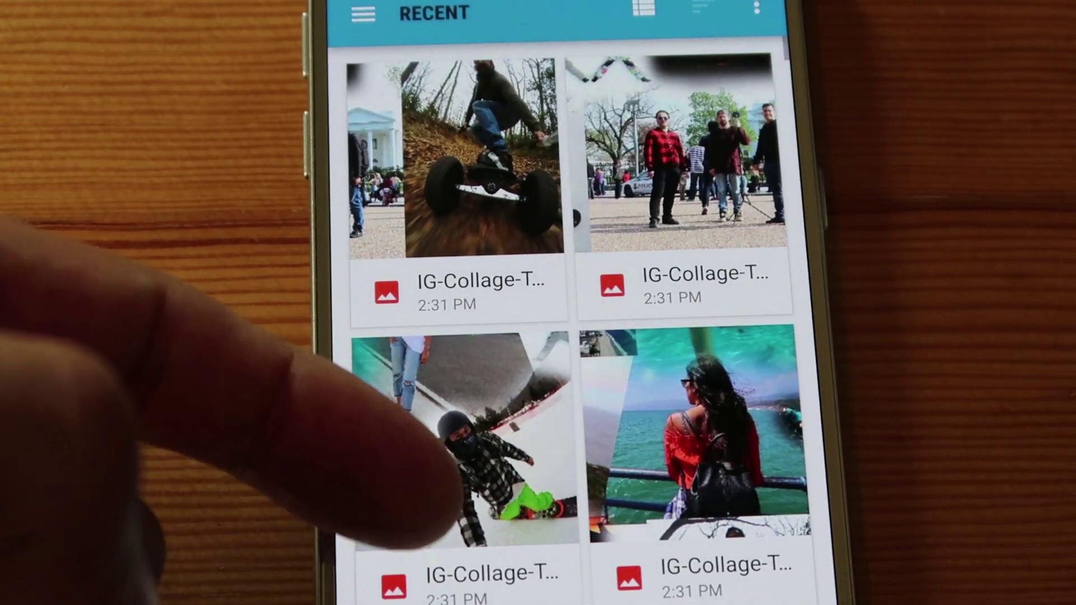
{"action": "left_click_drag", "start_coordinate": [445, 468], "coordinate": [431, 106]}
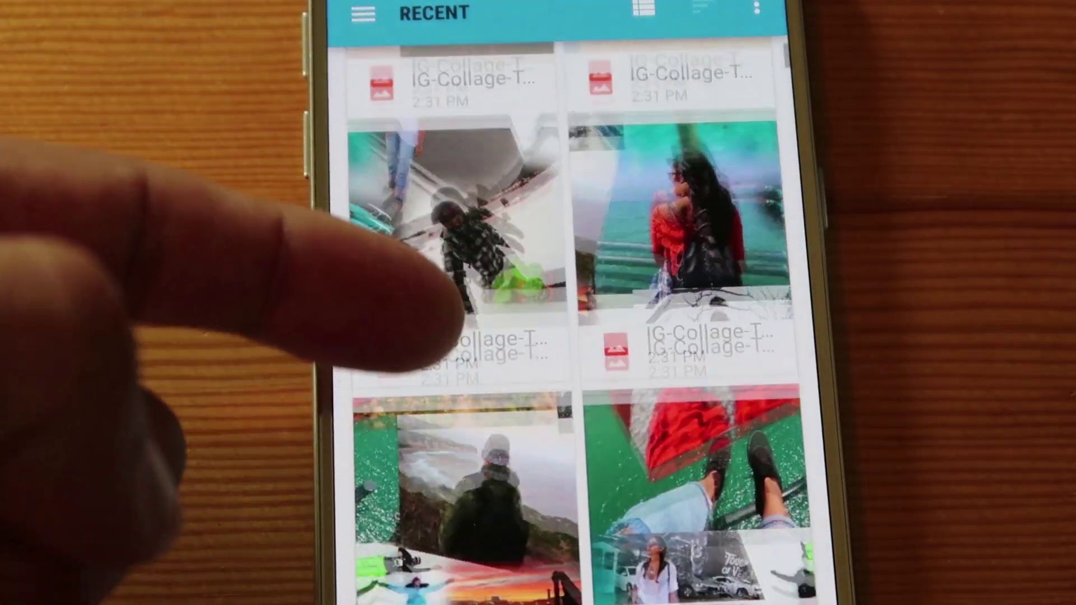
{"action": "left_click_drag", "start_coordinate": [445, 276], "coordinate": [454, 449]}
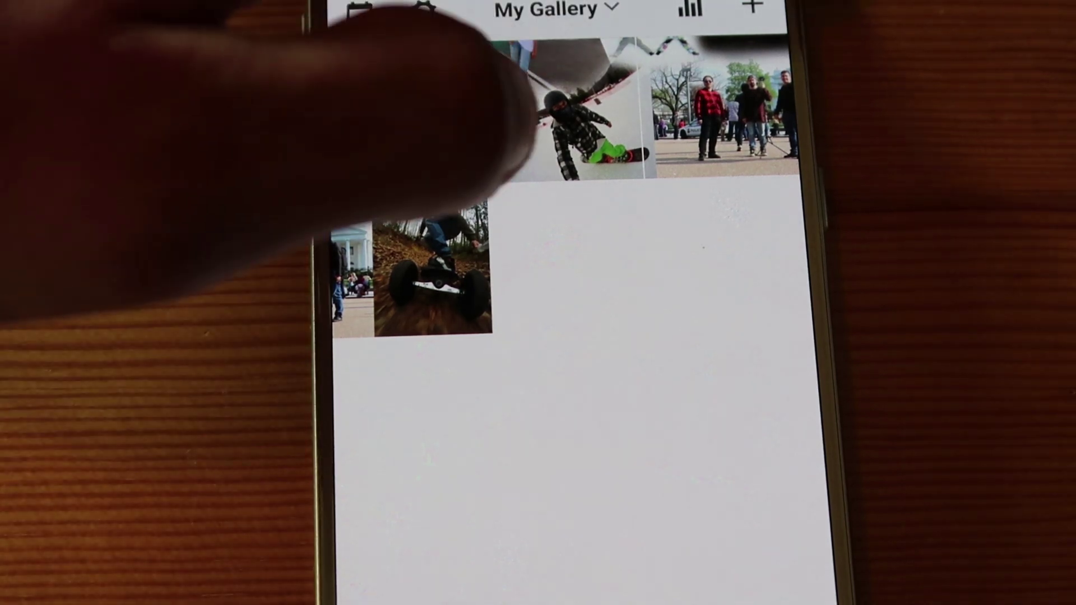
- Find the next collage tile among the recent photos for My Gallery, past the snowboarder and woman-in-red tiles
{"action": "left_click", "coordinate": [753, 7]}
{"action": "left_click", "coordinate": [457, 417]}
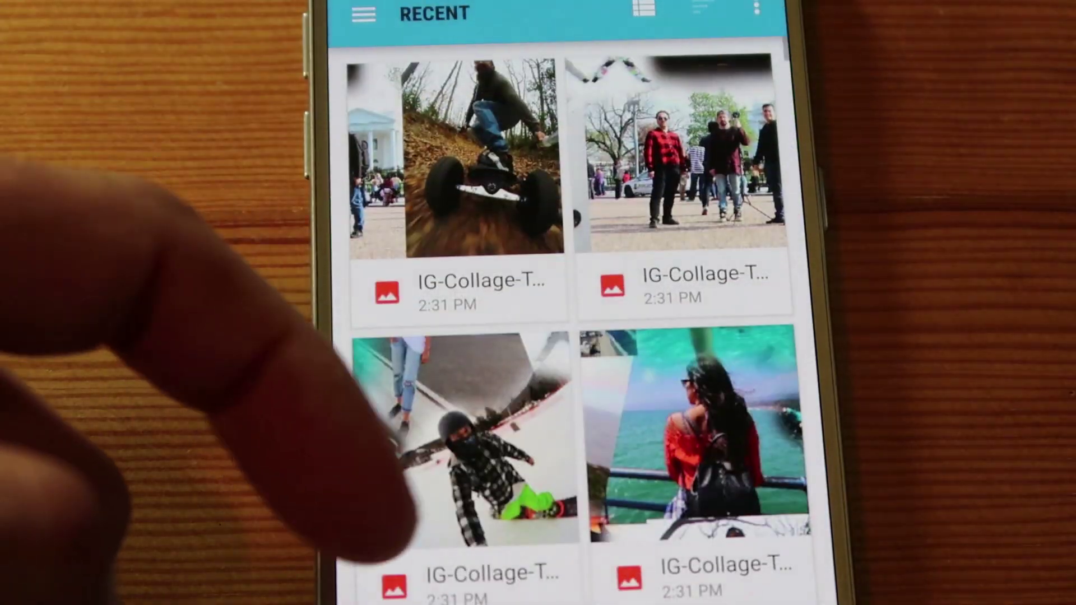
{"action": "scroll", "coordinate": [393, 336], "scroll_direction": "down", "scroll_amount": 5}
{"action": "scroll", "coordinate": [561, 337], "scroll_direction": "down", "scroll_amount": 5}
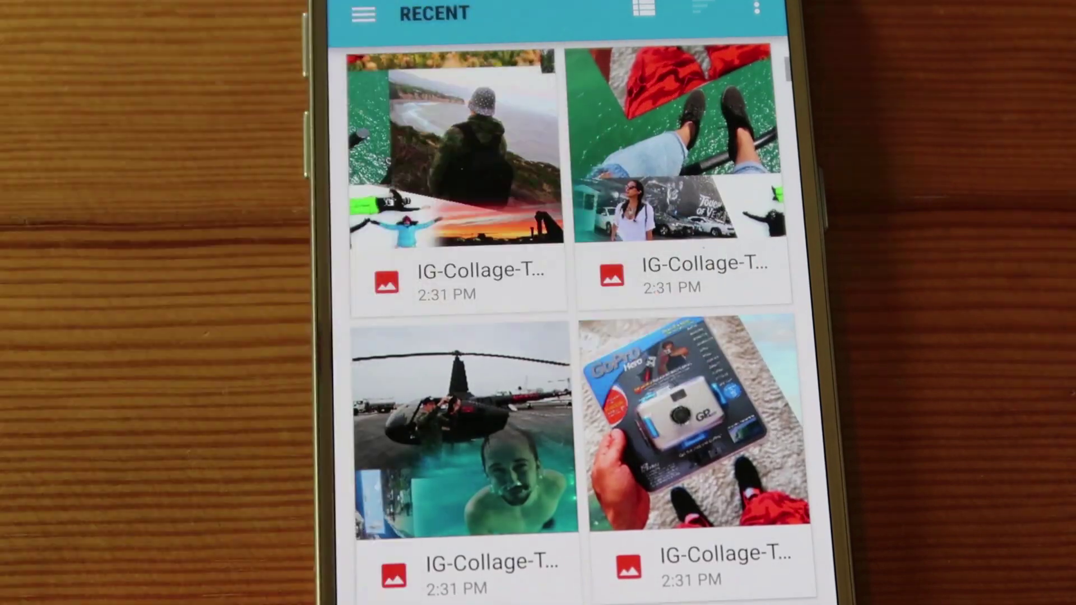